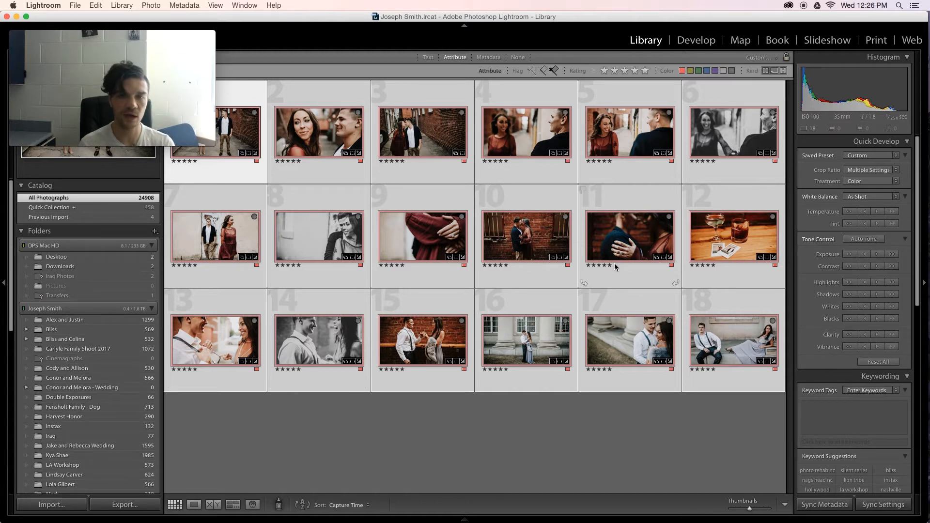
Switch to Premiere Pro and start a new project named Photography Slideshow.
key(super+Tab)
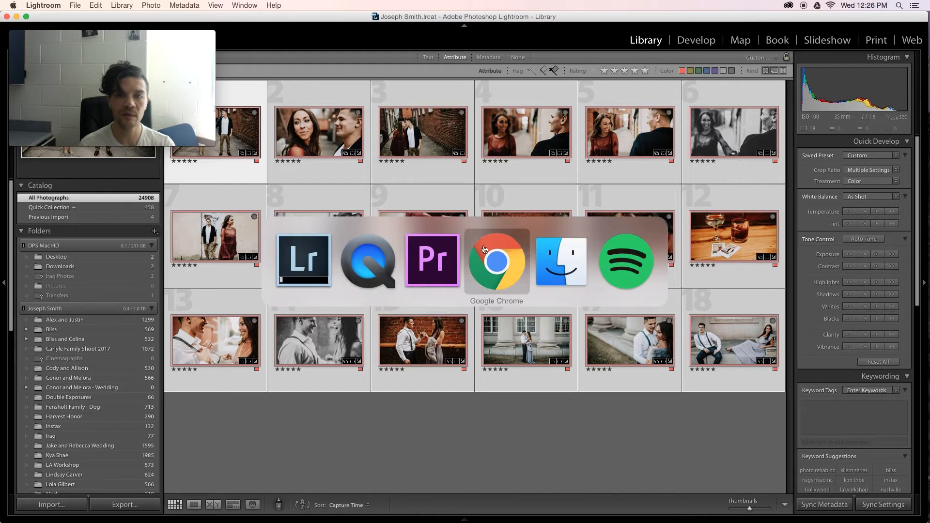
click(434, 261)
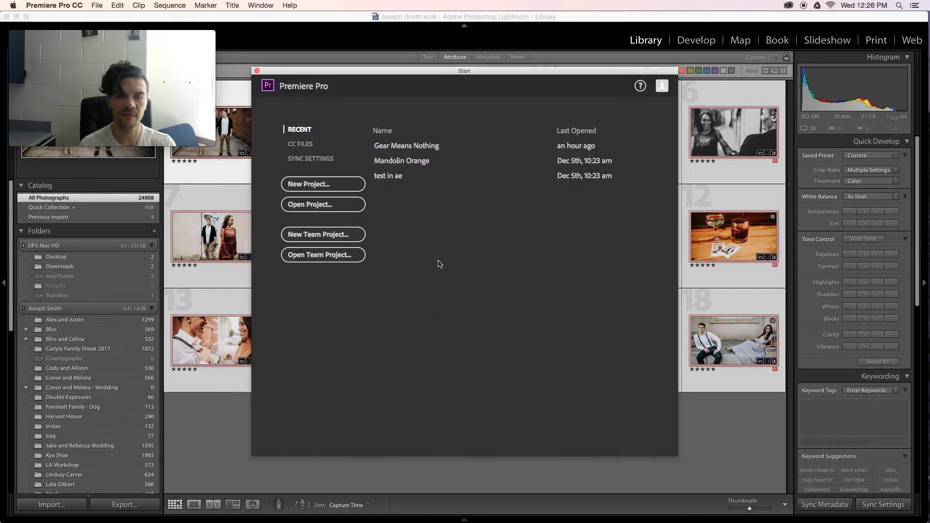
click(338, 184)
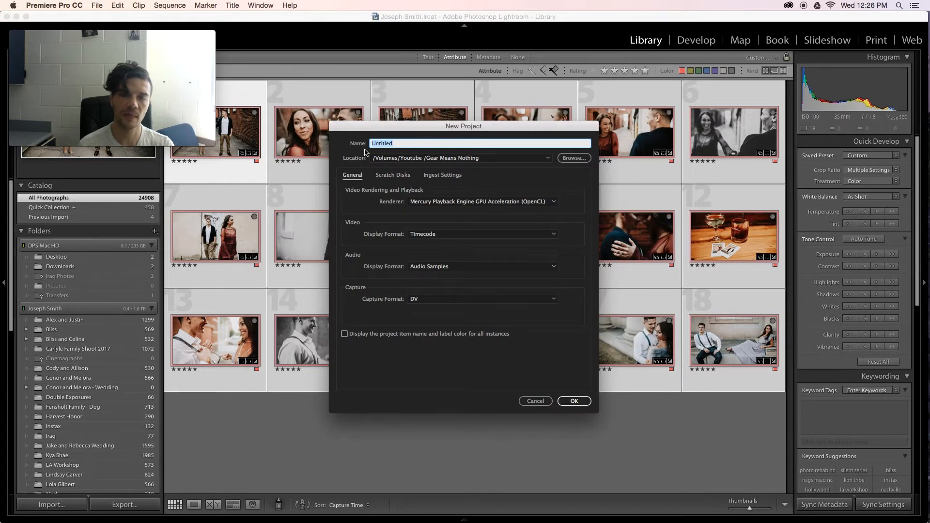
text(Photography Slideshow)
Set the project location to the Photography Slideshow folder on the Desktop and create the project.
click(570, 160)
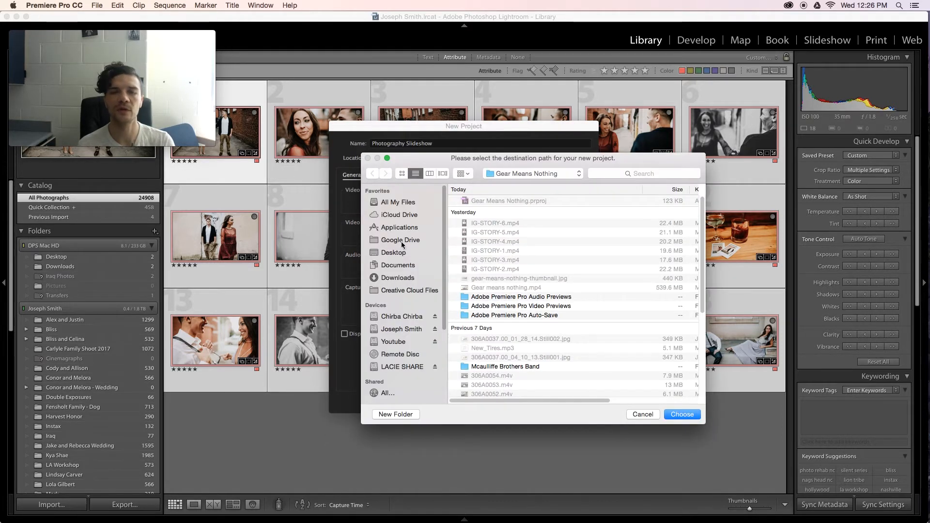
click(400, 252)
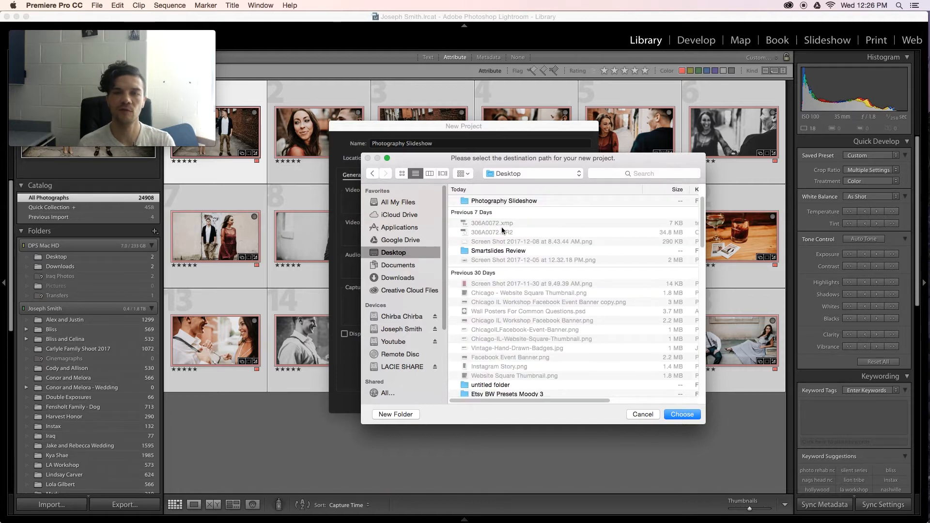
click(502, 202)
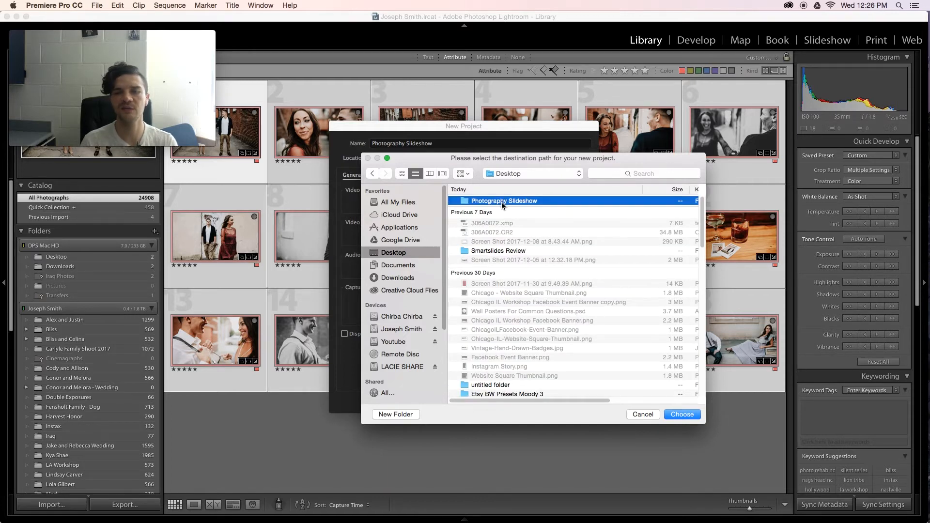
click(682, 415)
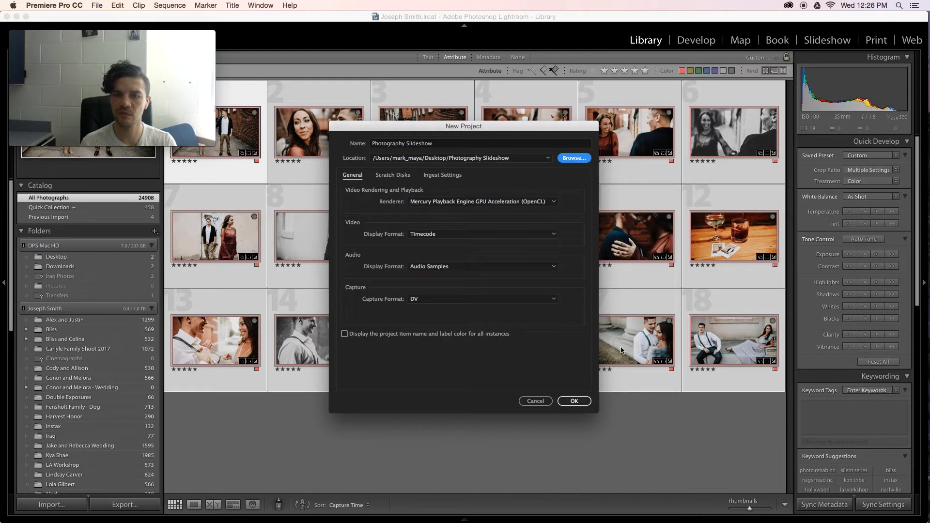
click(575, 401)
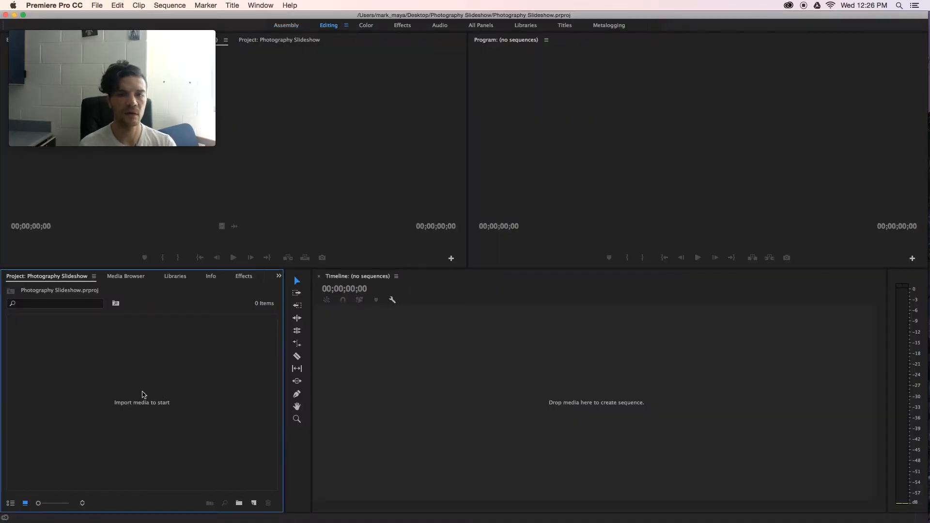
Import the Photography Slideshow folder of photos from the Desktop into the project and look through its bin.
key(super+Tab)
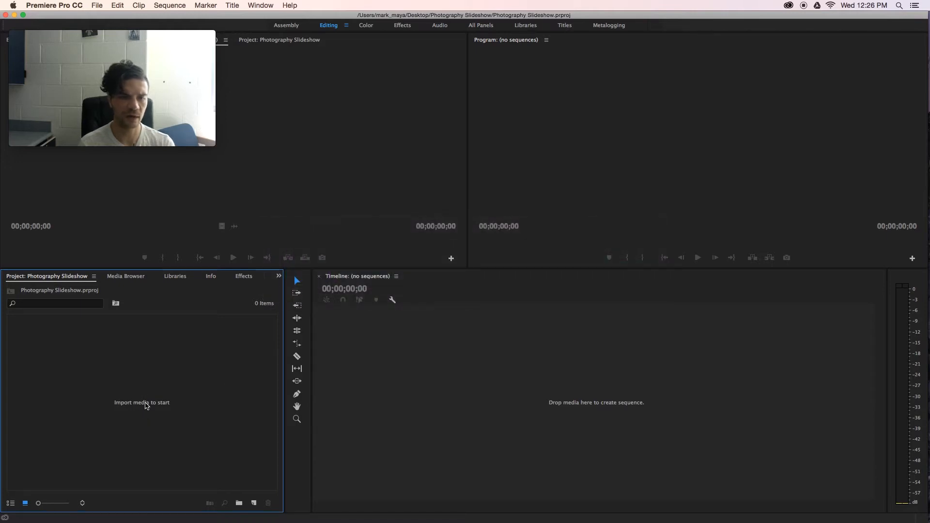
double_click(147, 406)
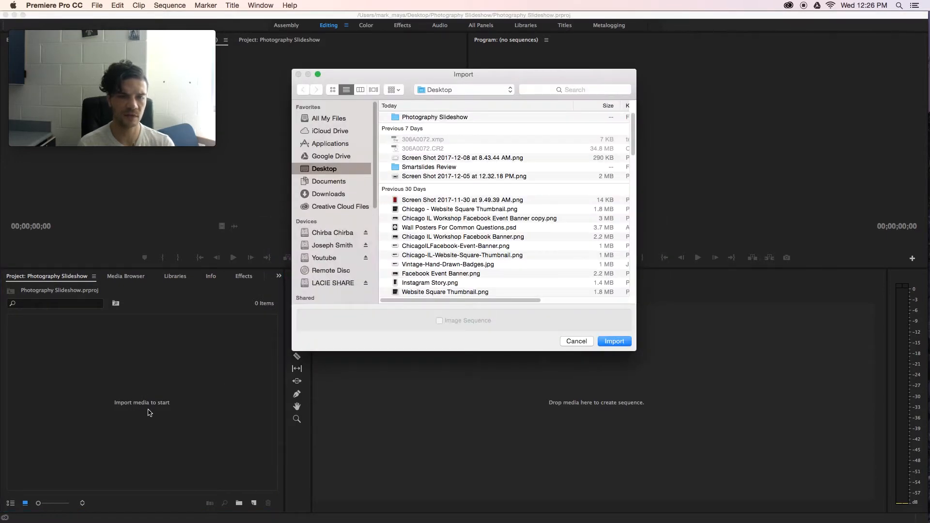
click(448, 119)
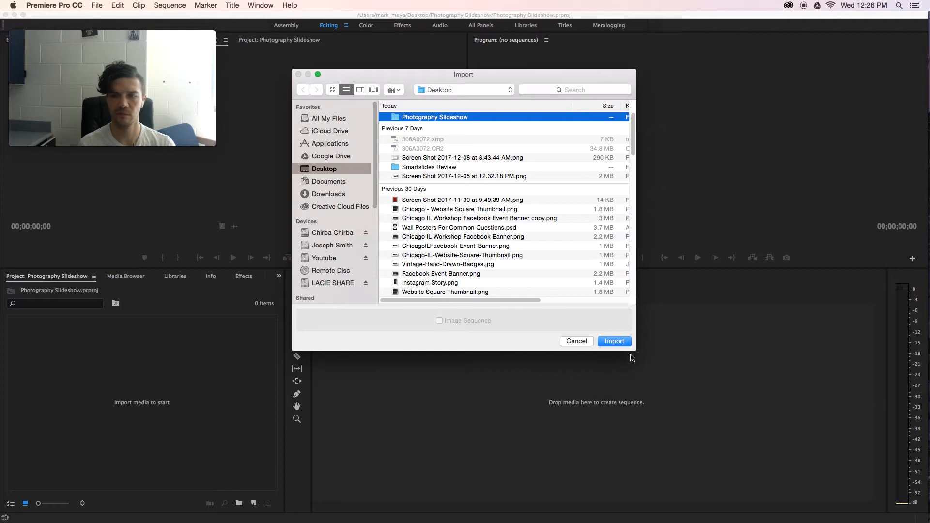
click(615, 342)
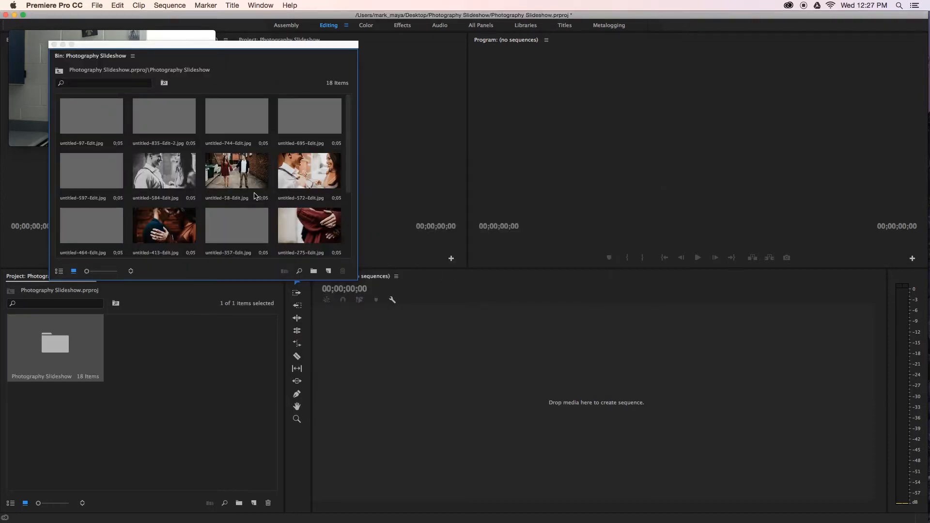
scroll(256, 200, down, 3)
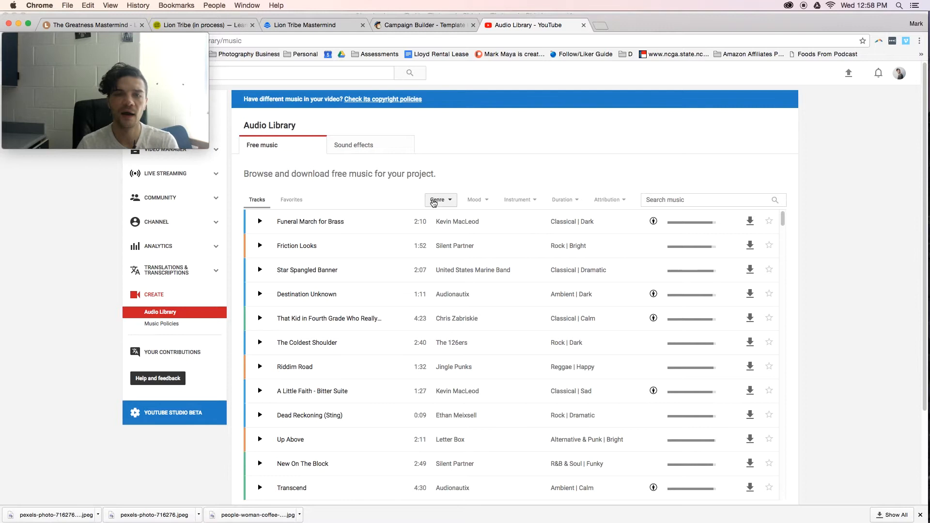
Filter the free music in the YouTube Audio Library by the R&B & Soul genre and the Romantic mood.
click(437, 201)
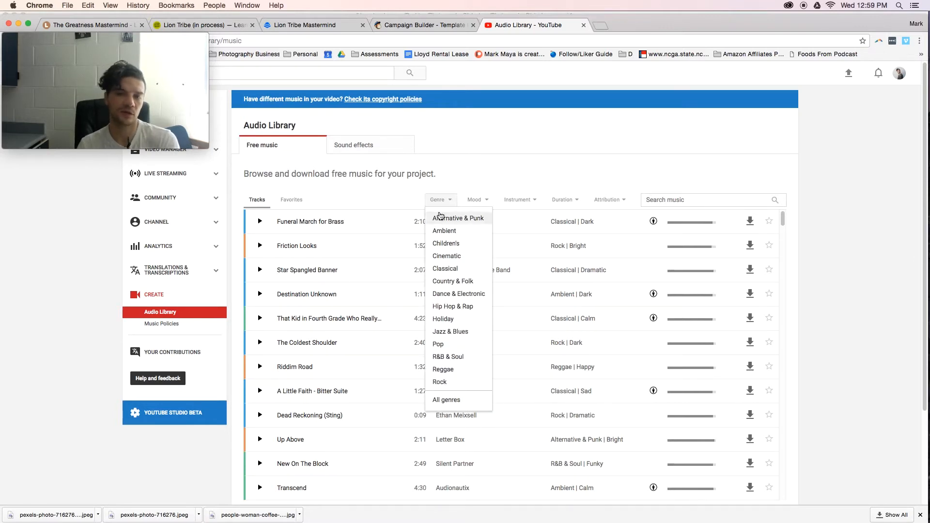
click(450, 357)
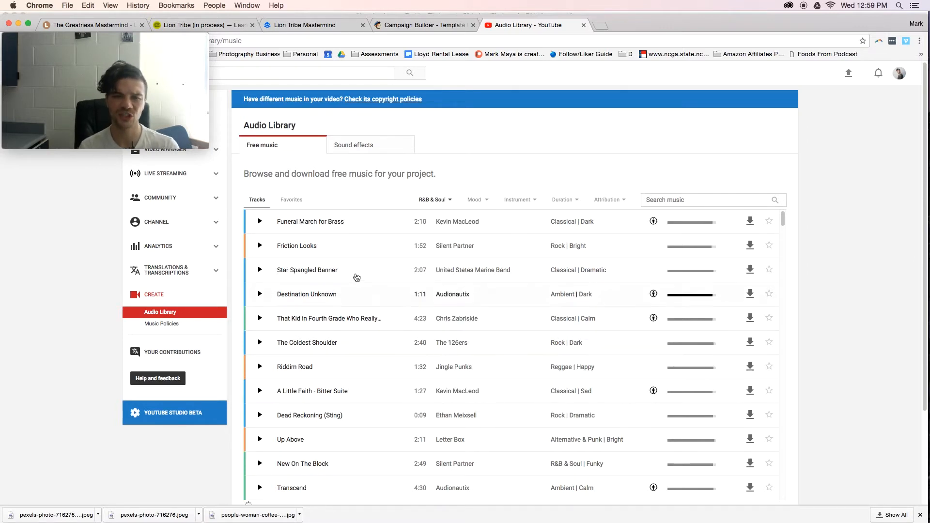
click(483, 202)
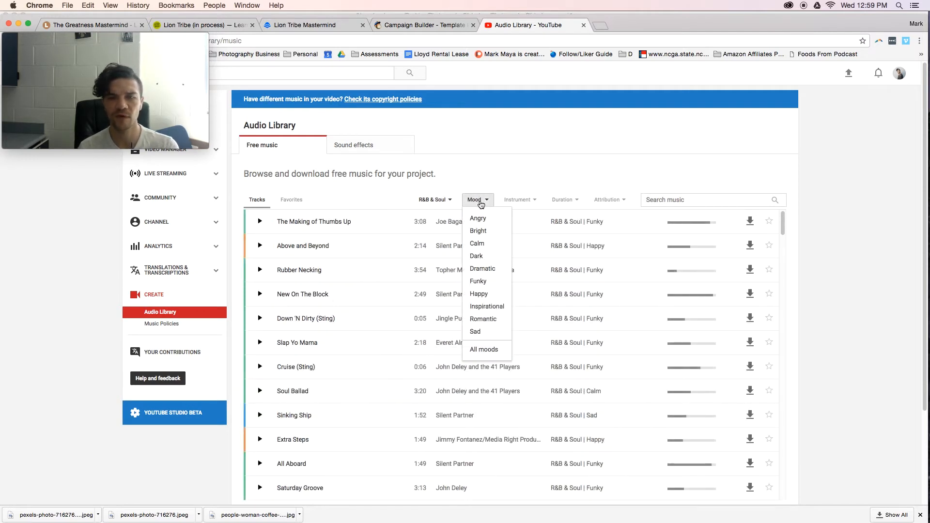
click(485, 320)
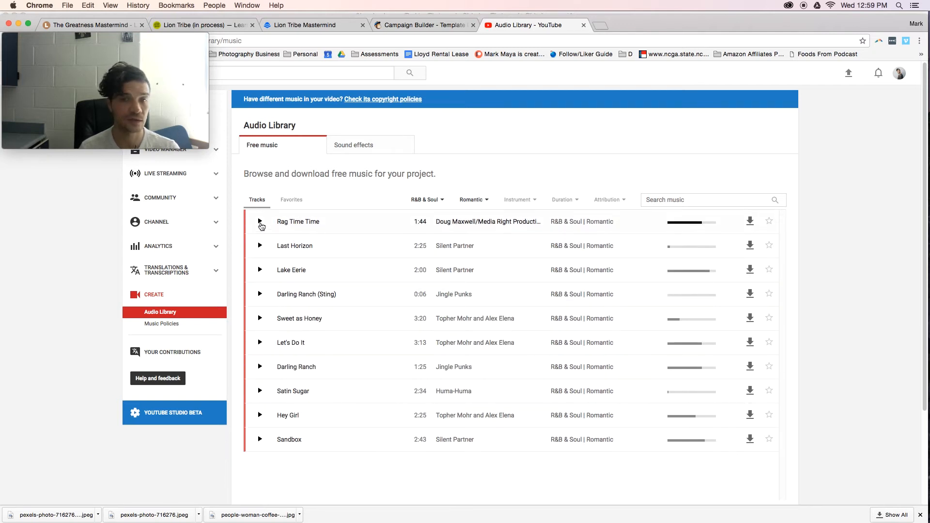
Preview several of the filtered tracks, from Rag Time Time down to Hey Girl, at a reduced system volume.
click(260, 222)
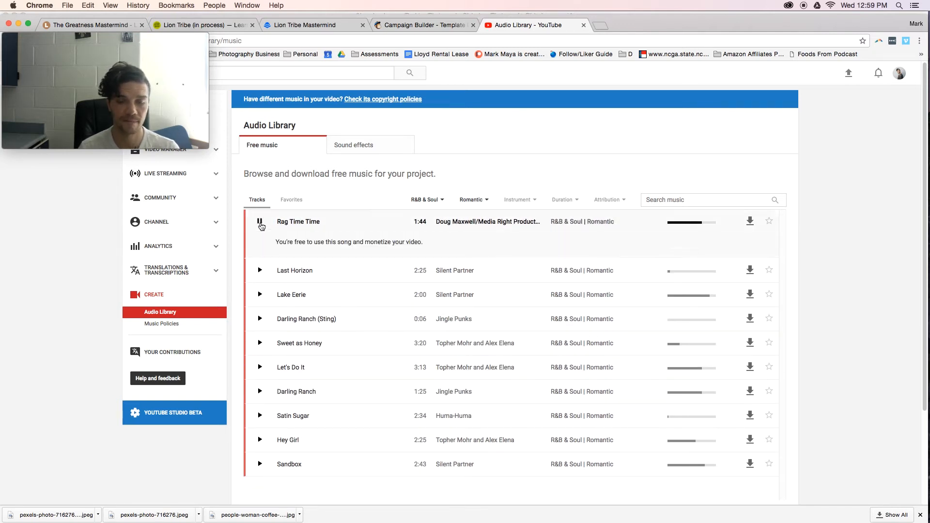
key(XF86AudioLowerVolume)
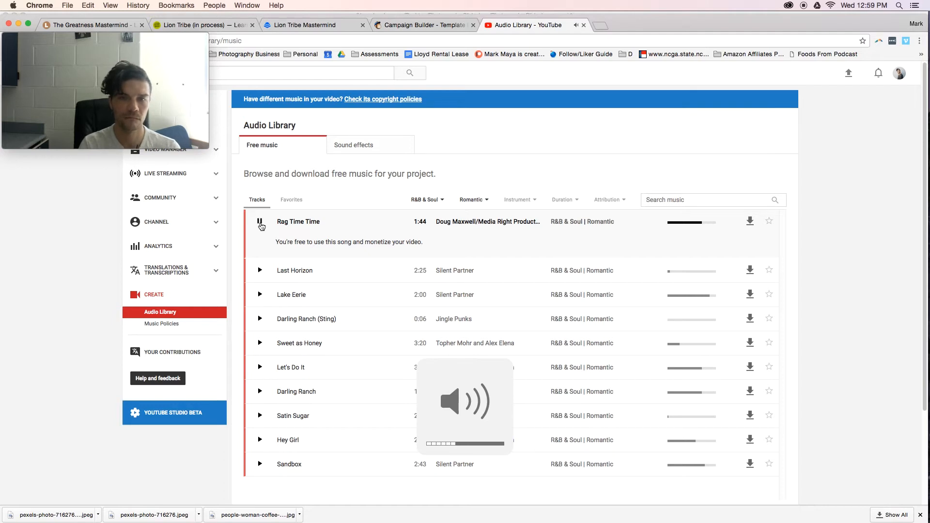
click(261, 271)
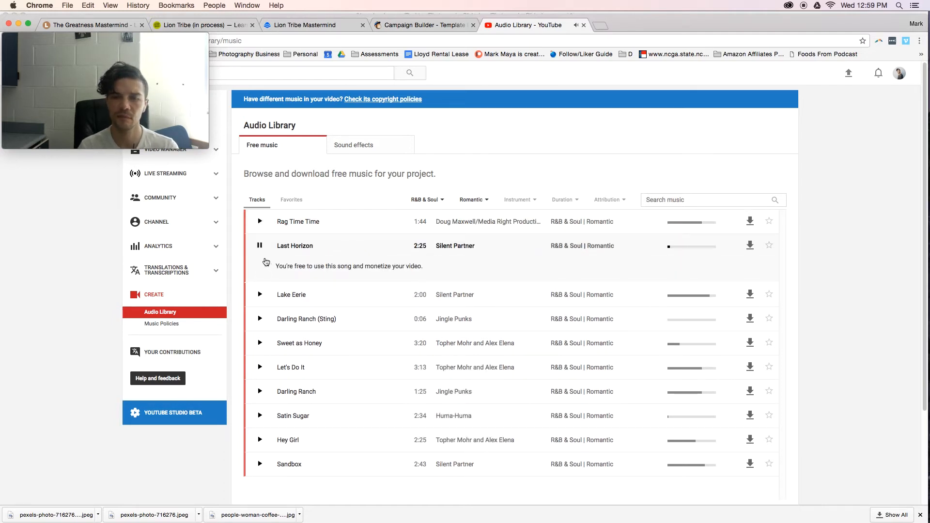
click(260, 247)
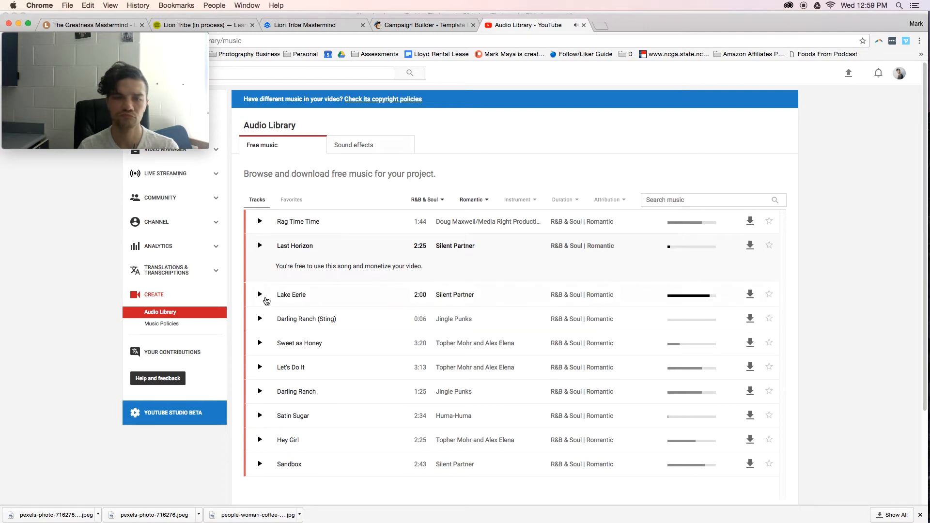
click(260, 319)
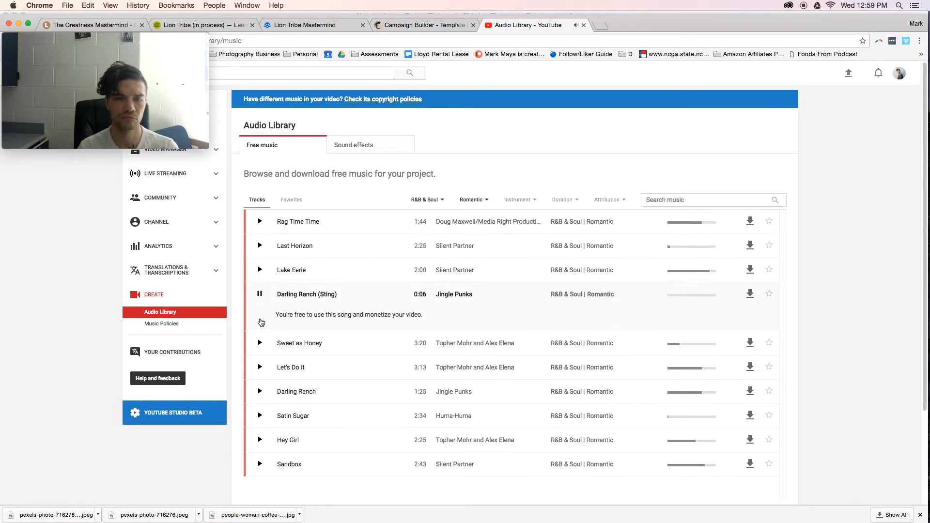
click(260, 344)
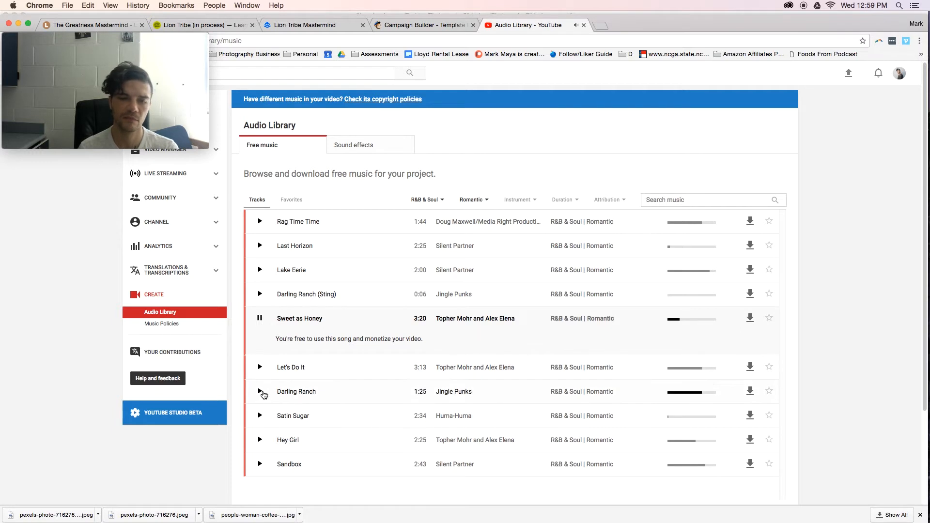
click(261, 392)
click(262, 416)
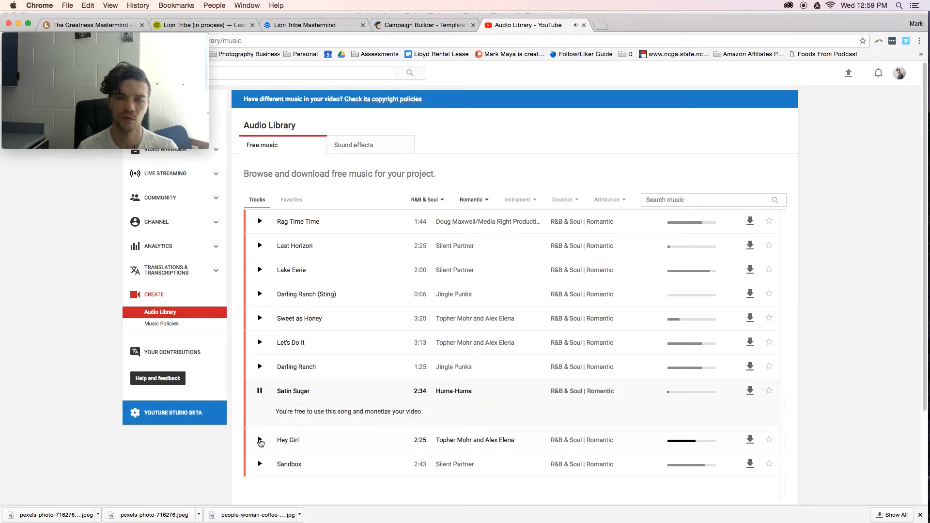
click(260, 441)
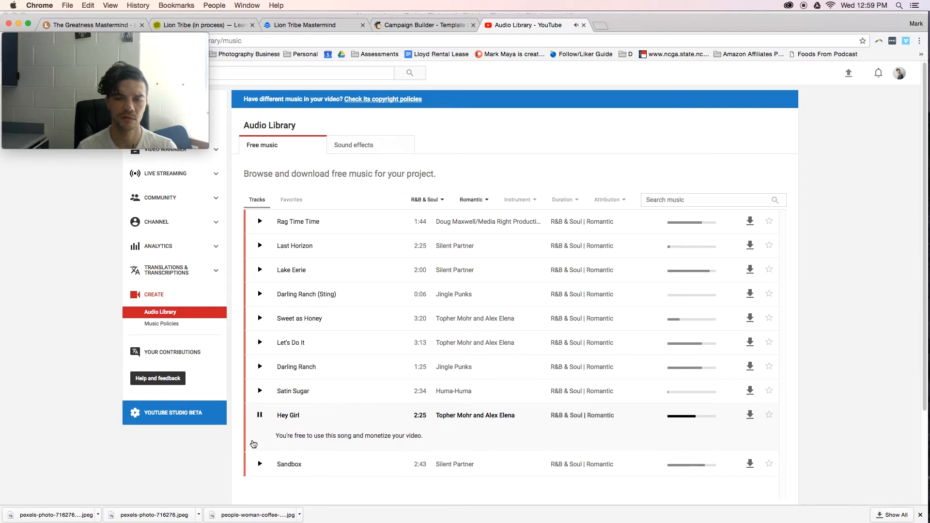
Download the track Hey Girl, stop its preview and show the downloaded file in Finder.
click(748, 420)
click(260, 416)
click(97, 516)
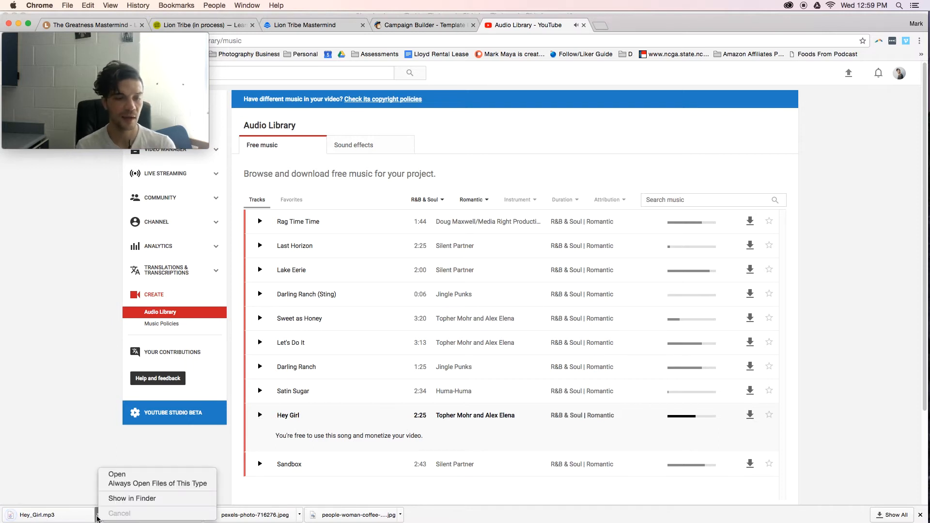
click(131, 499)
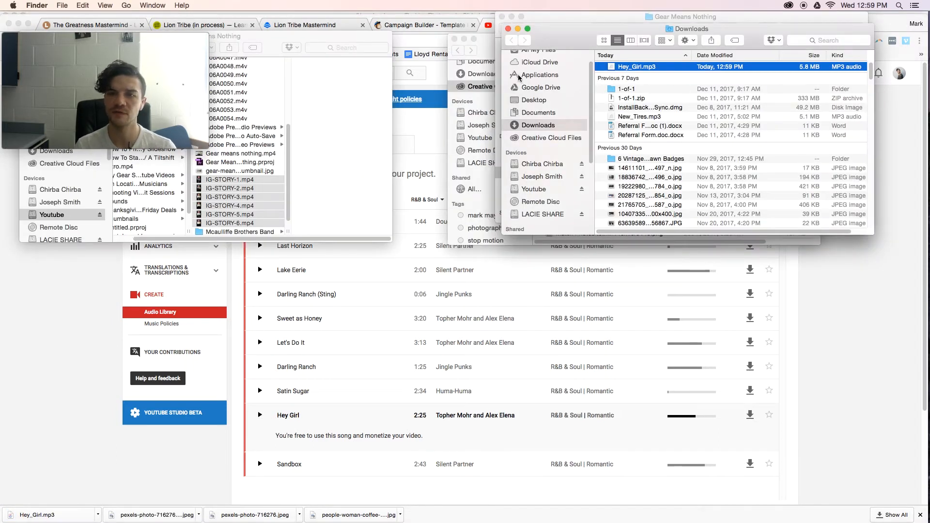
Move Hey_Girl.mp3 from Downloads into the Photography Slideshow folder on the Desktop.
click(533, 99)
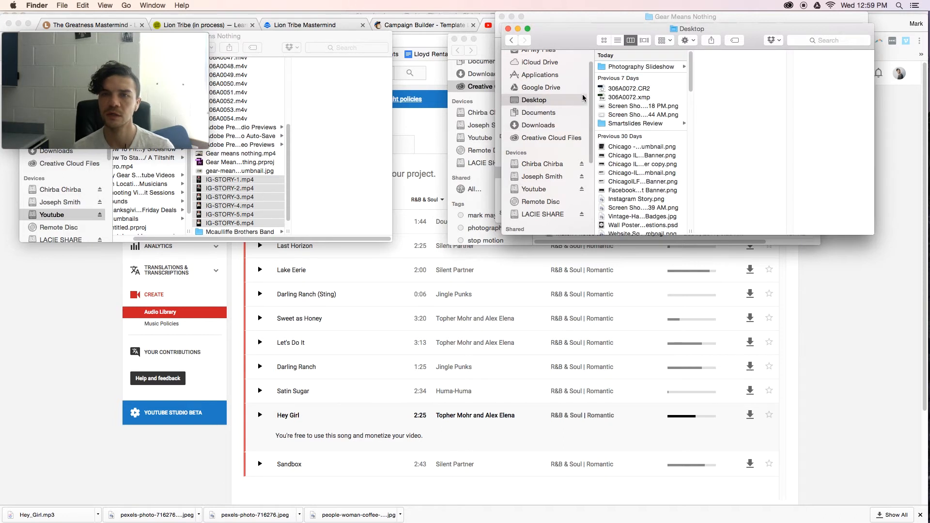
click(637, 68)
drag(545, 34, 323, 192)
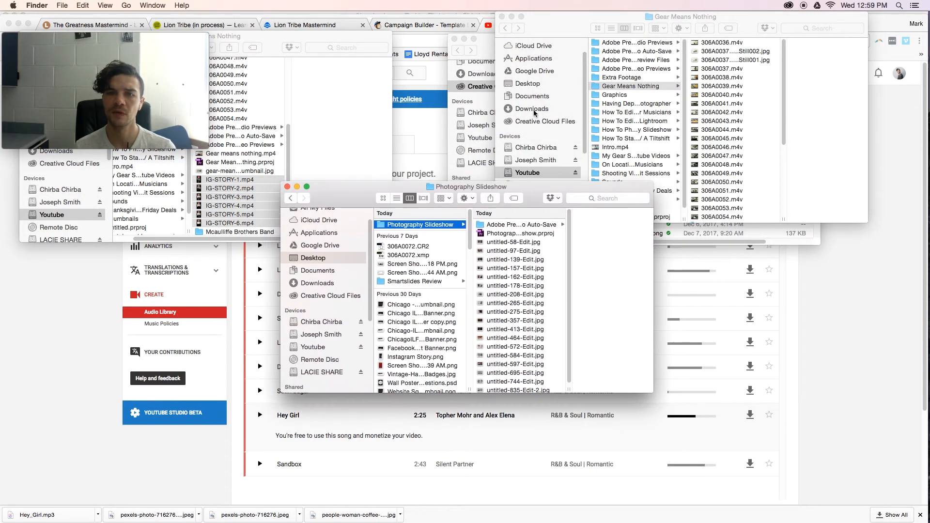
click(535, 113)
click(533, 109)
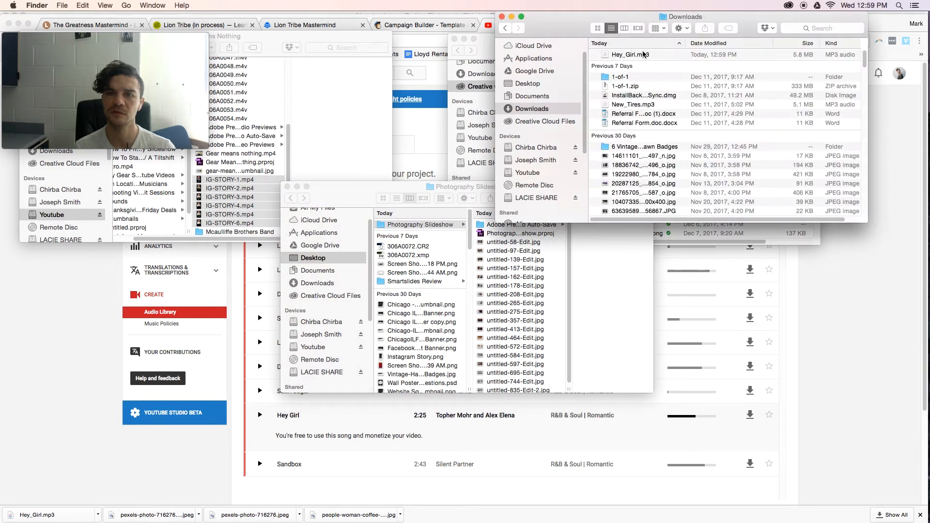
drag(643, 57, 531, 300)
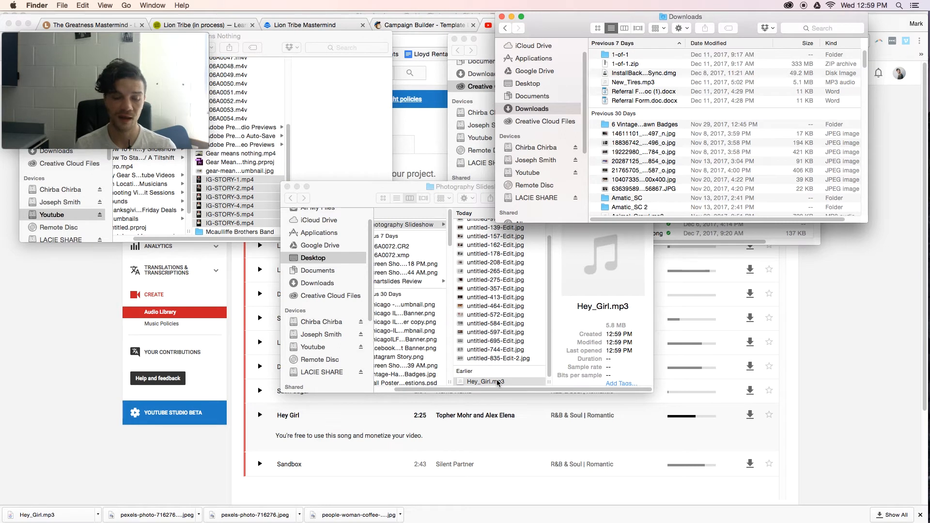
Switch to Premiere Pro, import Hey_Girl.mp3 from the Photography Slideshow folder and open it in the Source monitor.
key(super+Tab)
key(super+Tab)
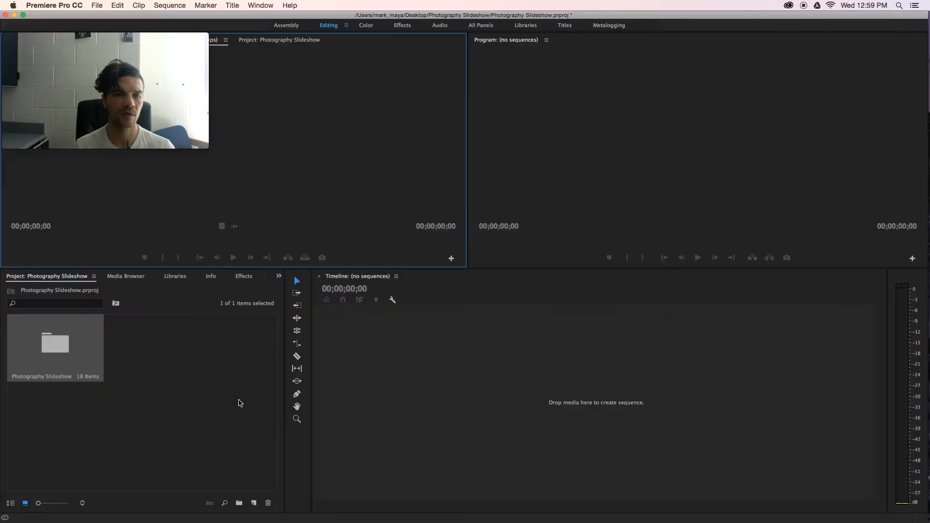
double_click(240, 403)
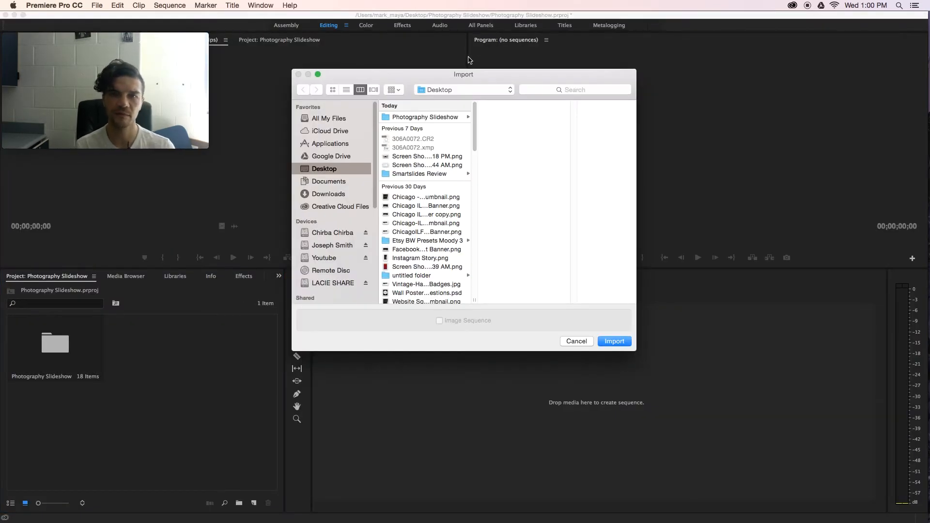
click(440, 117)
double_click(522, 127)
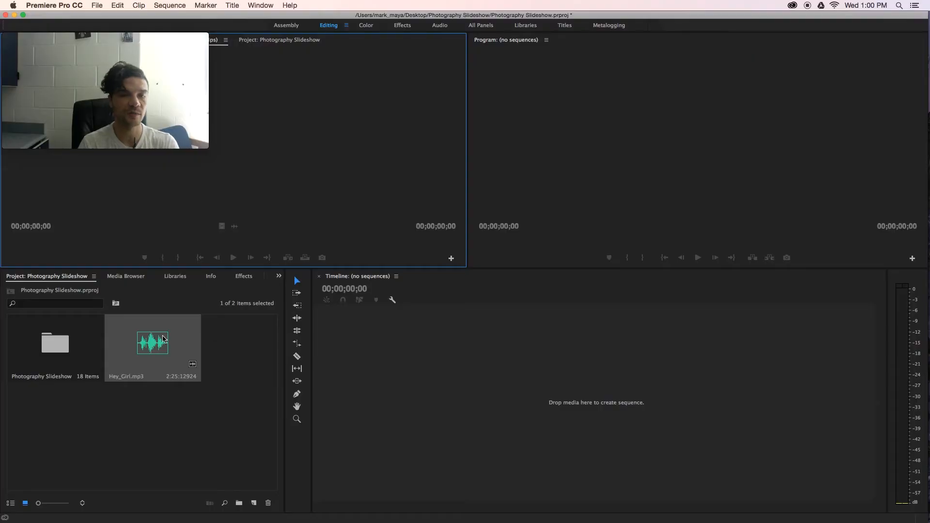
double_click(160, 342)
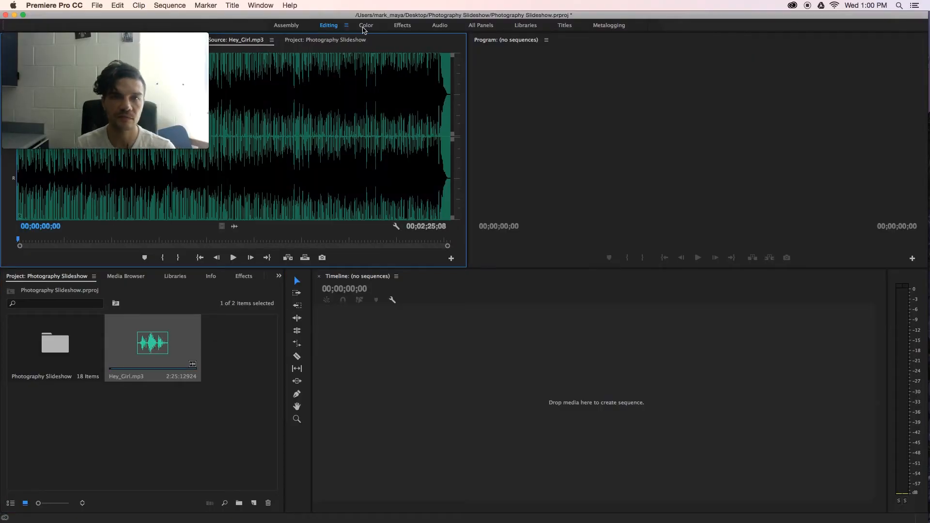
Switch to the Audio workspace and widen the Source monitor showing the Hey_Girl.mp3 waveform.
click(437, 25)
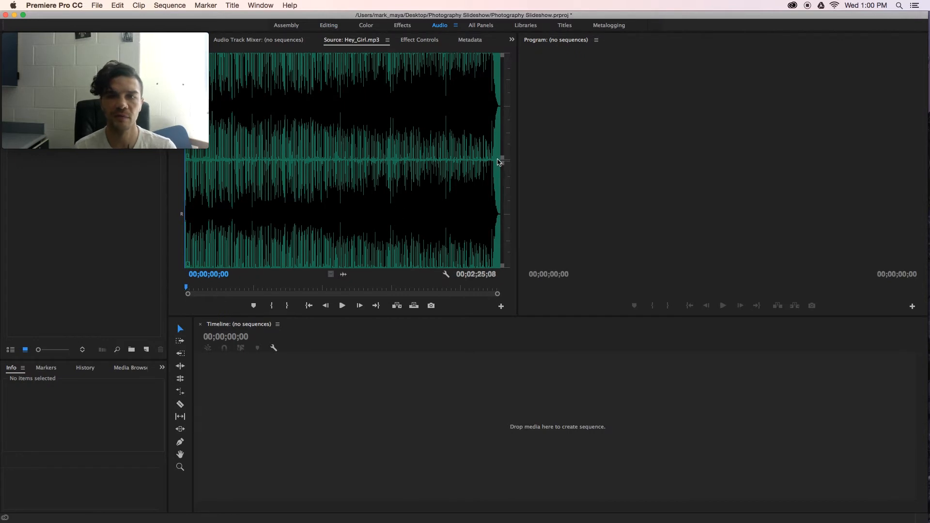
drag(528, 160, 744, 172)
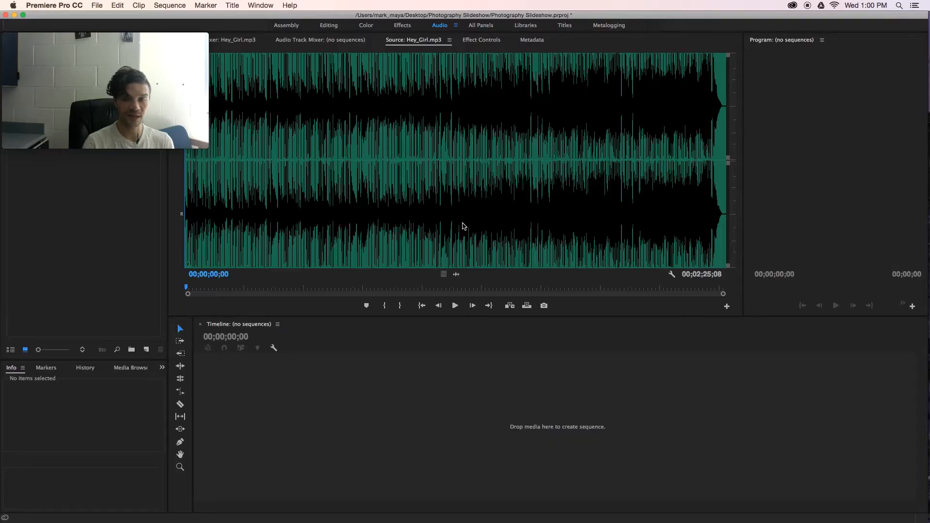
Place a trial marker at 00;01;03;01 on the Hey_Girl.mp3 waveform, then undo it.
click(419, 199)
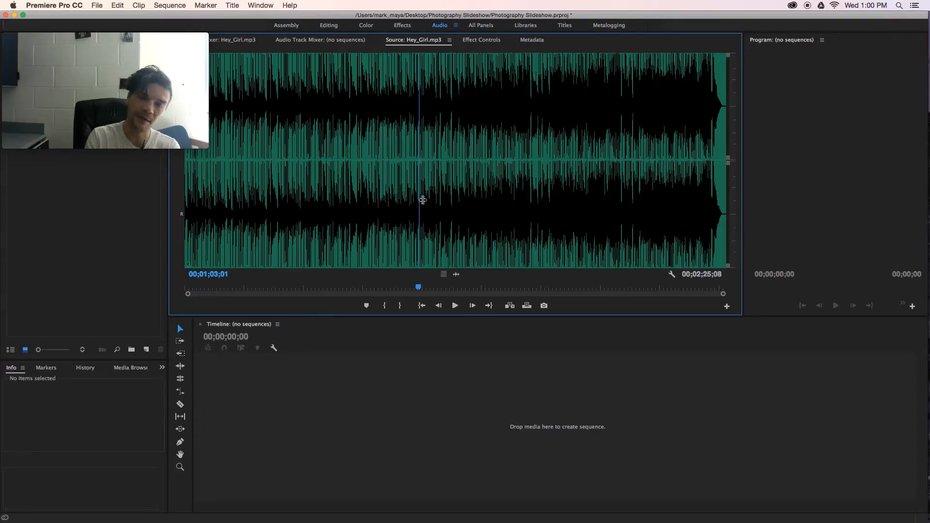
key(m)
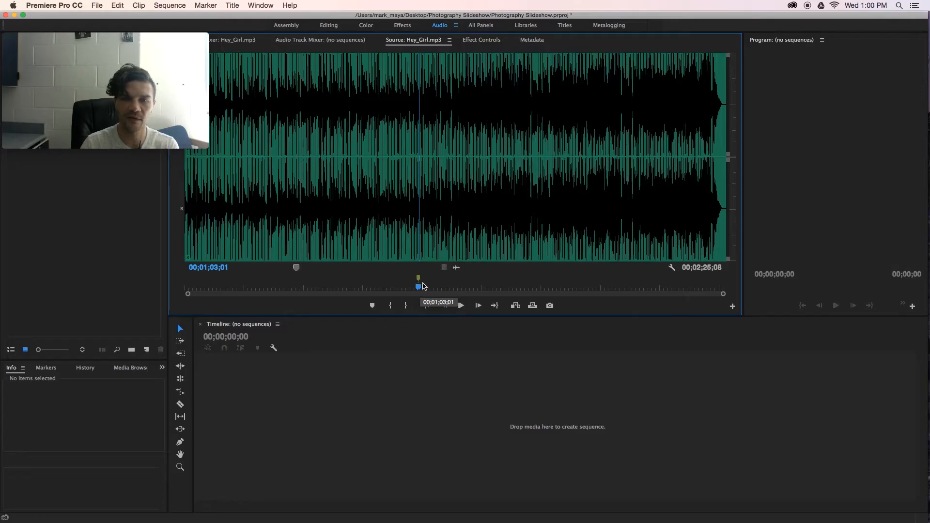
drag(418, 278, 415, 278)
click(416, 279)
key(super+z)
key(super+z)
Play Hey_Girl.mp3 from its start and add markers on the beat, about every 1.5 seconds, up to about 33 seconds.
drag(417, 289, 173, 289)
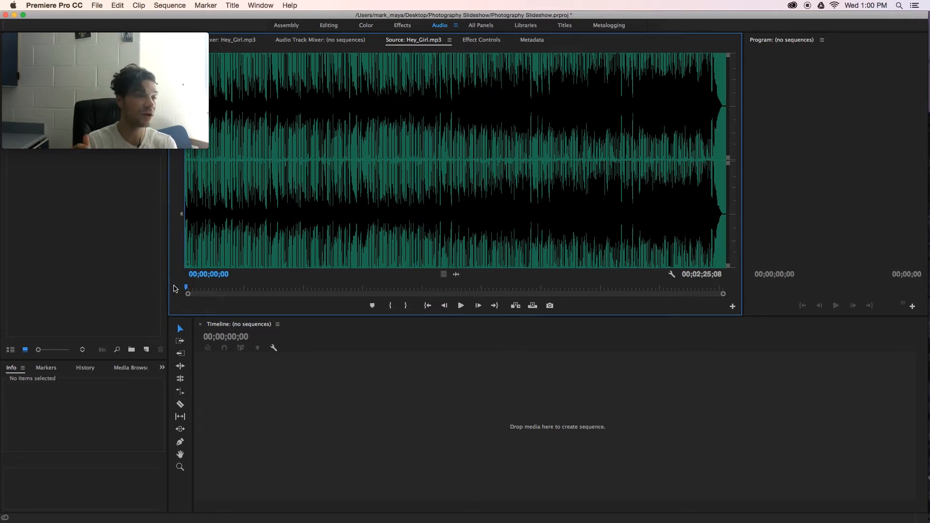
key(space)
key(m)
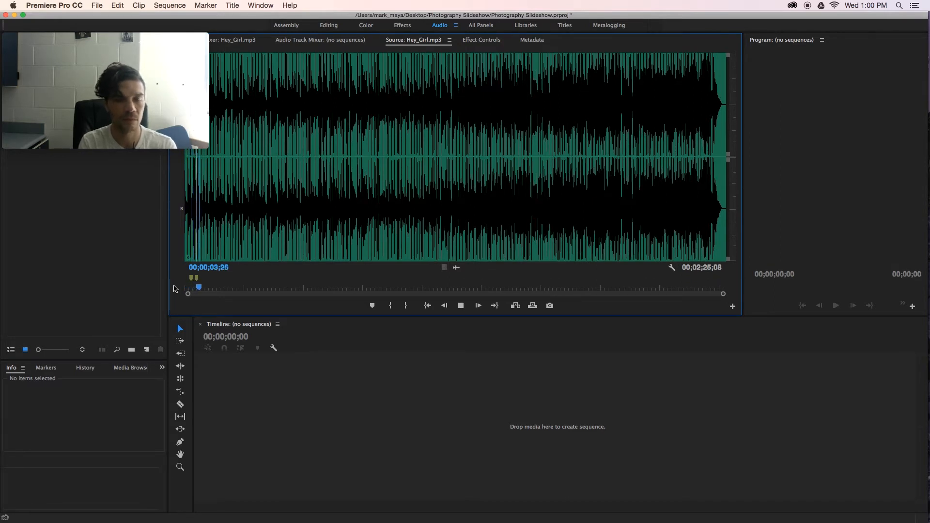
key(m)
key(m)
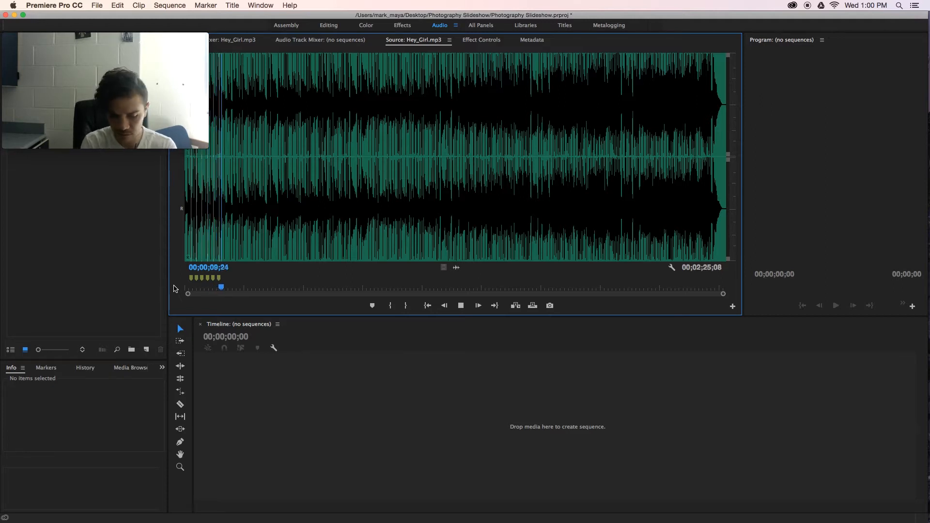
key(m)
key(m)
key(m)
key(m)
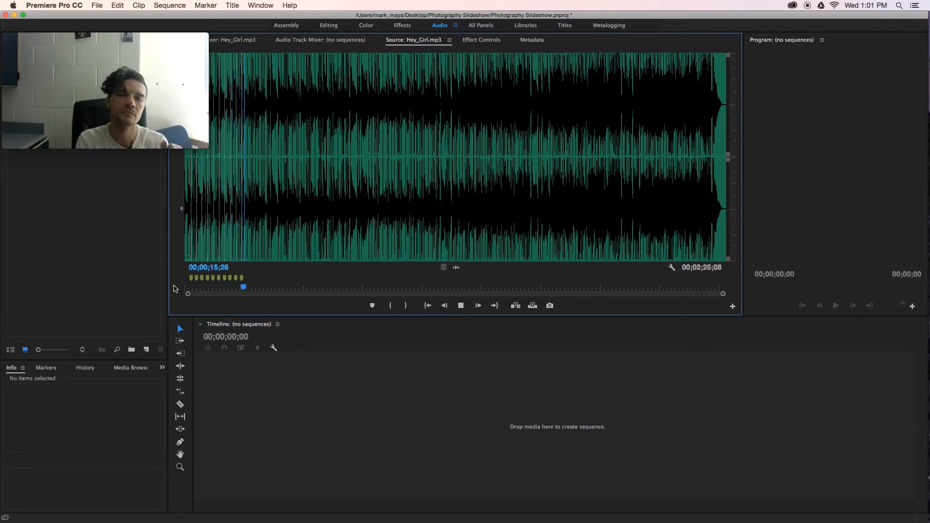
key(m)
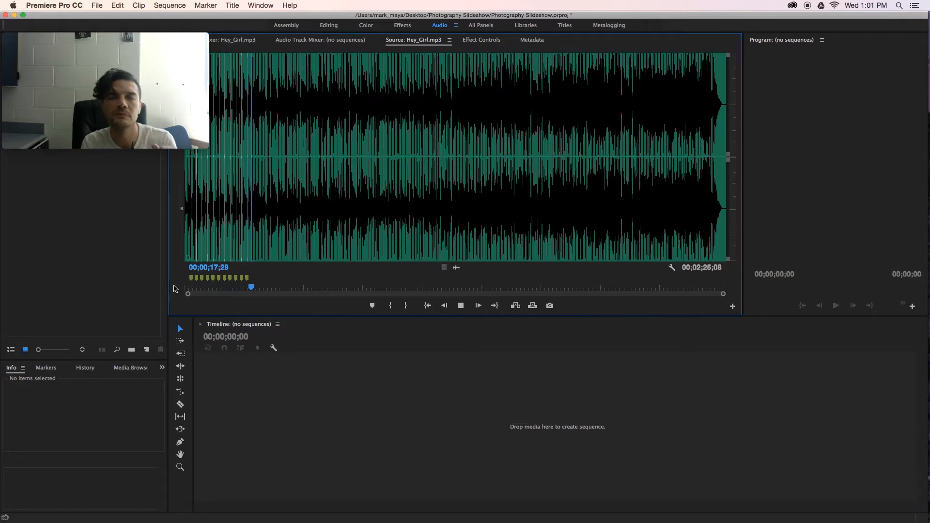
key(m)
key(m)
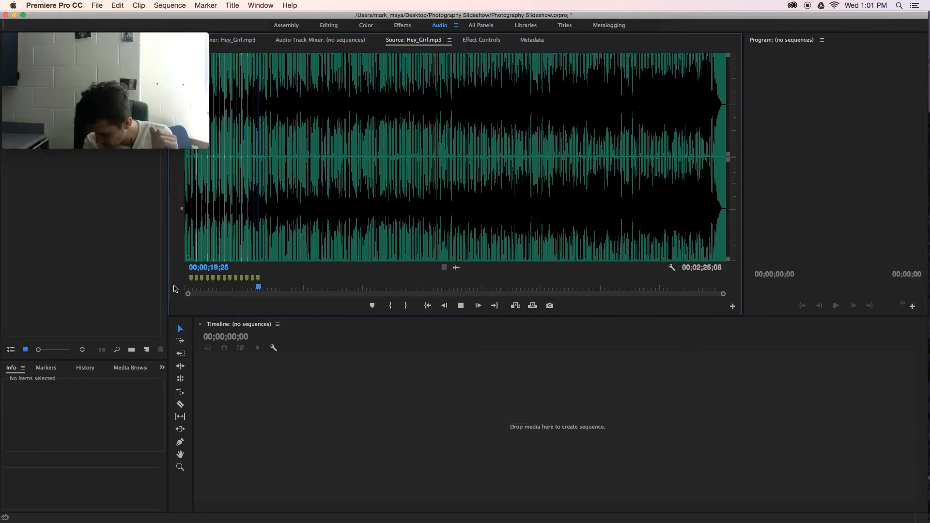
key(m)
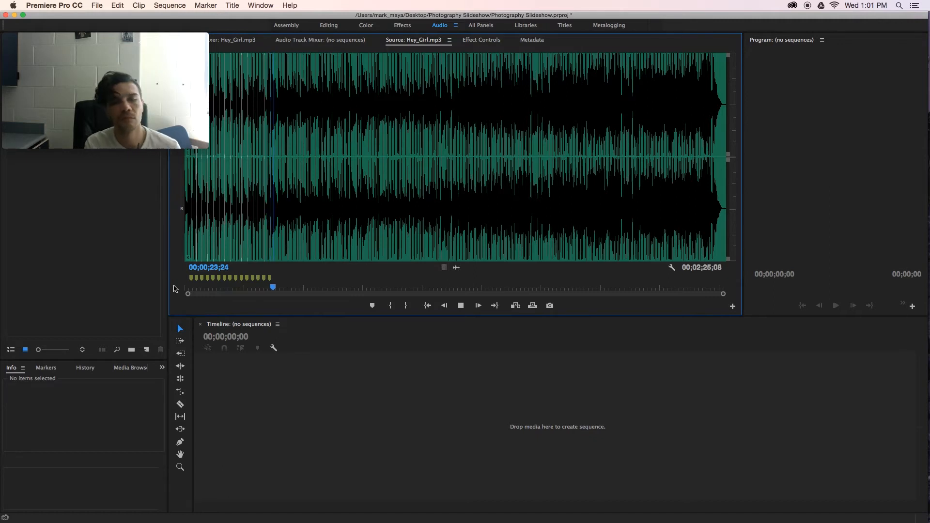
key(m)
key(m)
key(m)
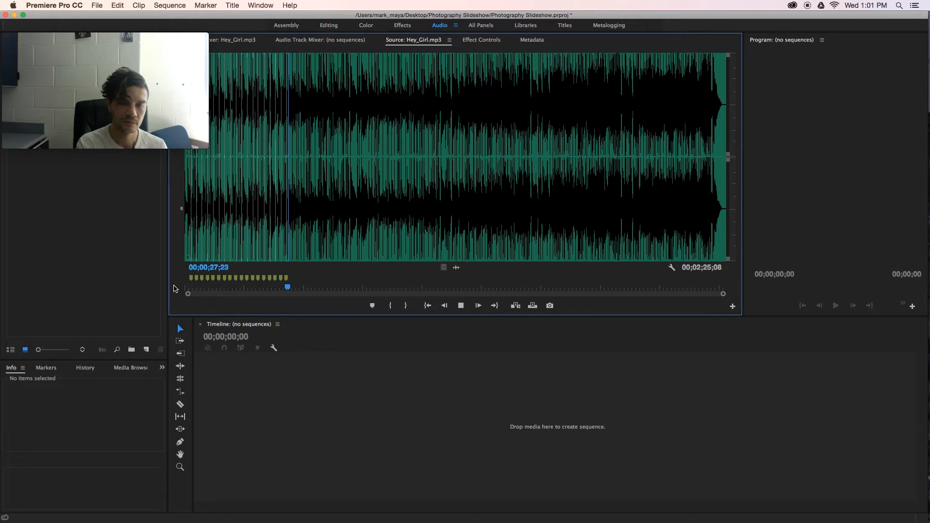
key(m)
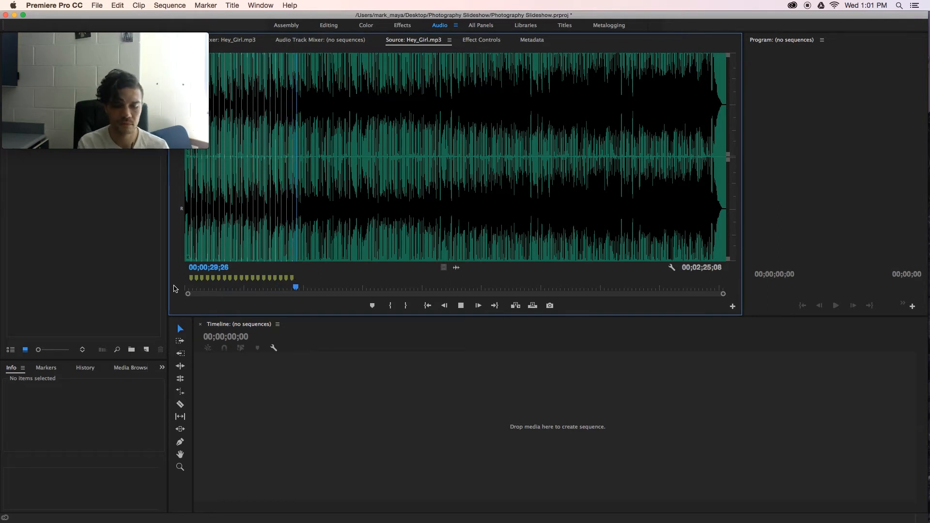
key(m)
key(m)
key(m)
key(m)
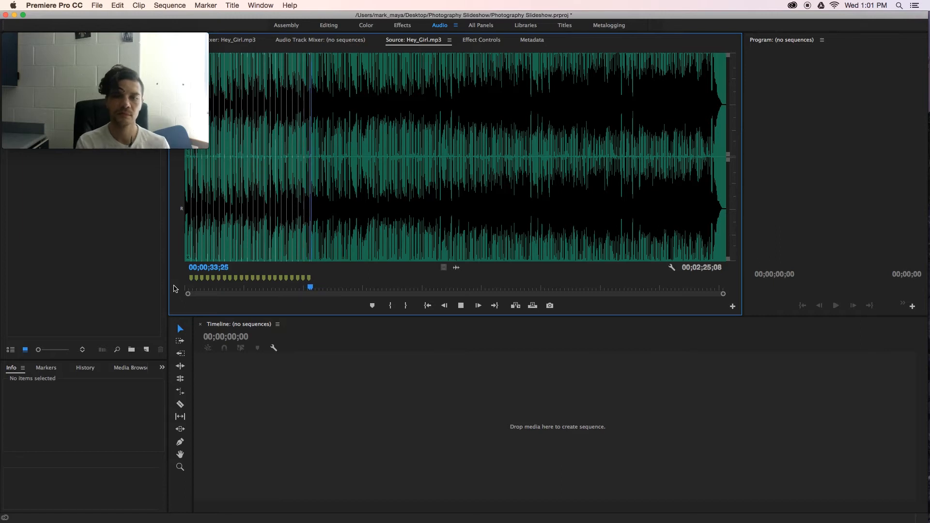
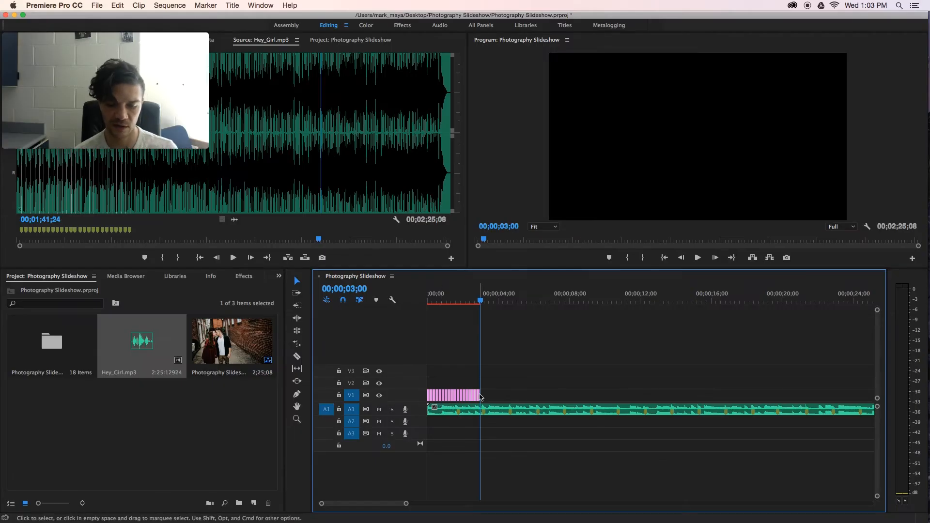
Enlarge the timeline around the short photo clips and expand all video and audio tracks.
key(equal)
key(equal)
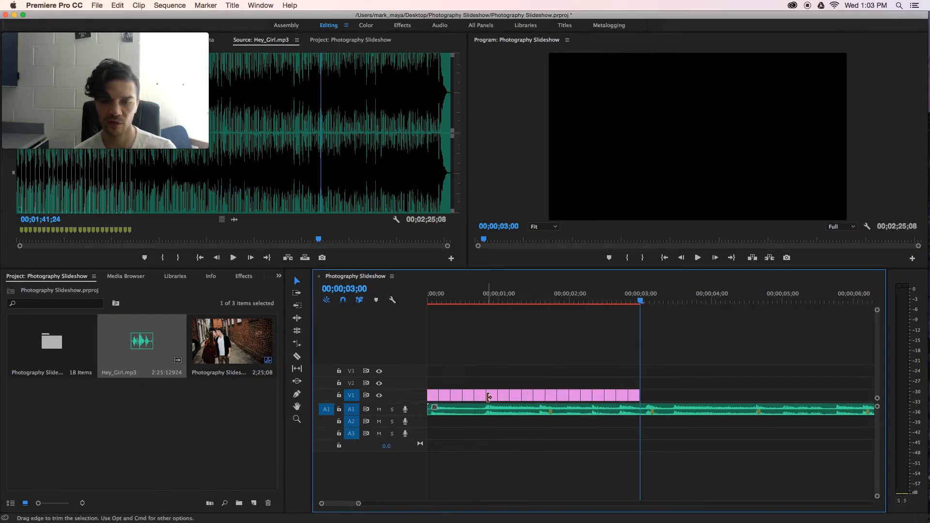
click(395, 301)
click(443, 443)
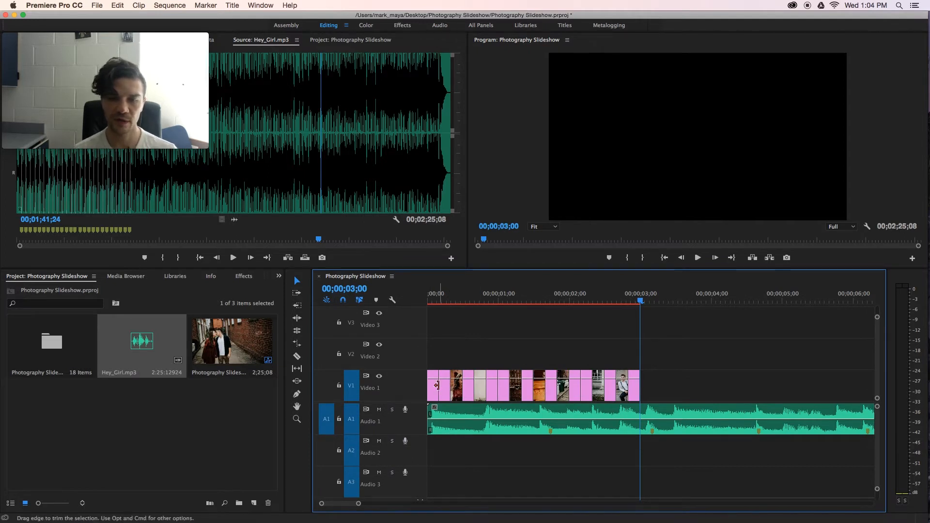
Move the first three photos from Video 1 to Video 2 end to end, extending each to the next music marker.
drag(432, 385, 548, 357)
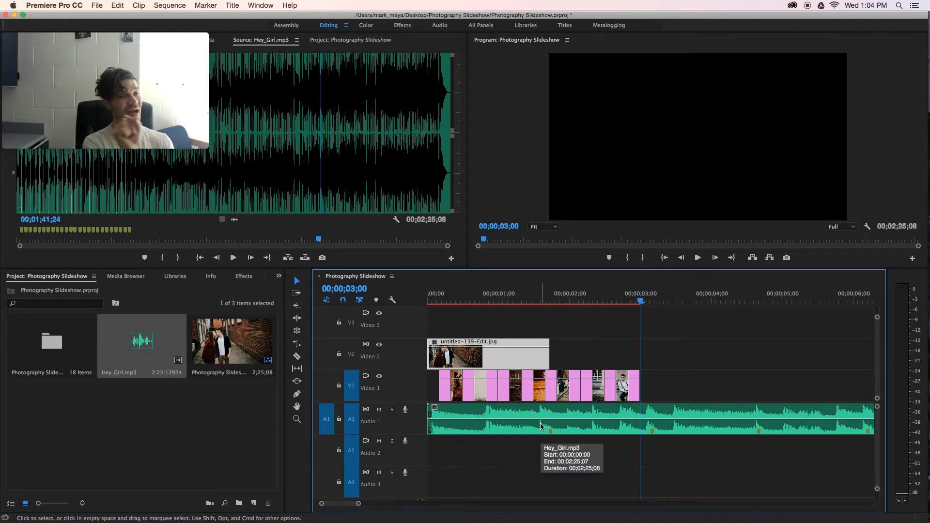
click(446, 395)
drag(445, 394, 650, 357)
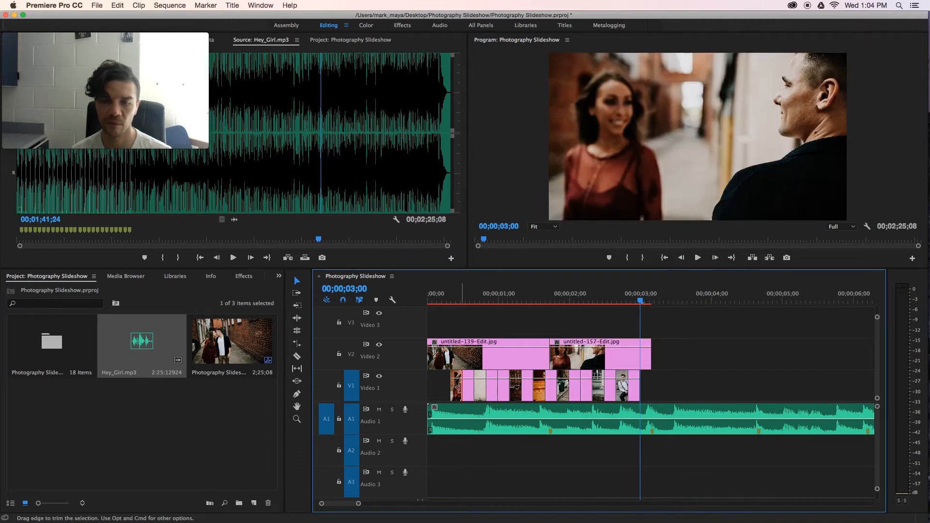
drag(458, 391, 460, 388)
drag(442, 388, 512, 358)
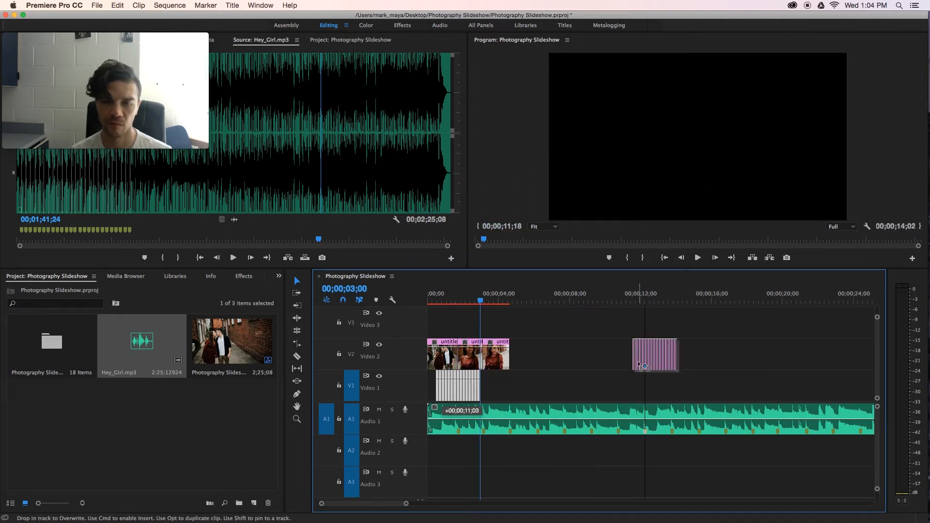
Shift the leftover Video 1 photos clear and place the fourth through tenth photos consecutively on Video 2, each extended to the next music marker.
click(519, 363)
drag(513, 358, 537, 358)
drag(625, 386, 540, 358)
drag(540, 358, 564, 358)
drag(629, 386, 566, 357)
drag(568, 358, 592, 358)
drag(632, 386, 594, 358)
drag(594, 357, 620, 358)
drag(621, 358, 645, 358)
drag(637, 386, 646, 357)
drag(647, 358, 672, 358)
drag(679, 380, 641, 393)
drag(659, 388, 673, 358)
drag(674, 358, 699, 357)
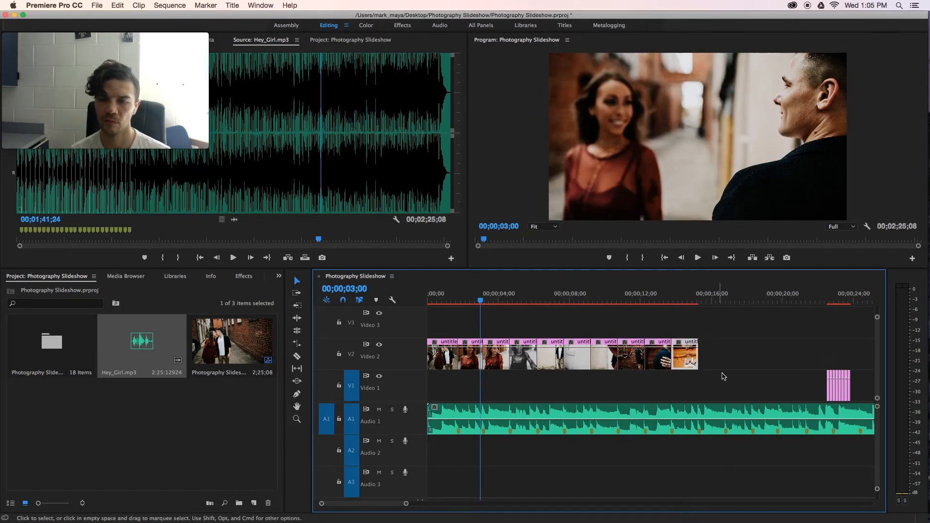
Place the eleventh through fifteenth photos consecutively on Video 2, each ending at the next music marker, and select the leftover Video 1 photos.
drag(831, 386, 699, 357)
drag(700, 358, 725, 358)
drag(832, 386, 726, 358)
drag(727, 358, 752, 358)
drag(834, 386, 778, 358)
drag(838, 386, 806, 358)
drag(840, 386, 808, 357)
drag(810, 358, 833, 358)
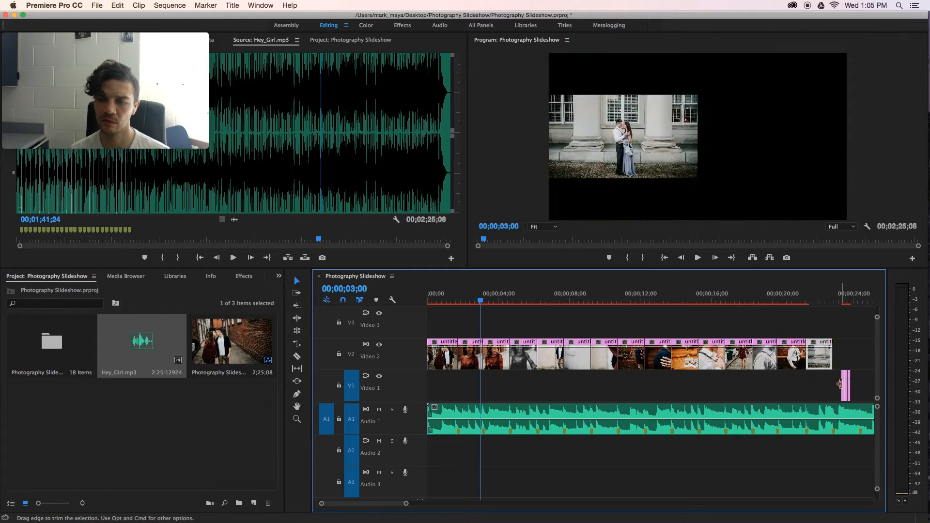
drag(849, 391, 827, 384)
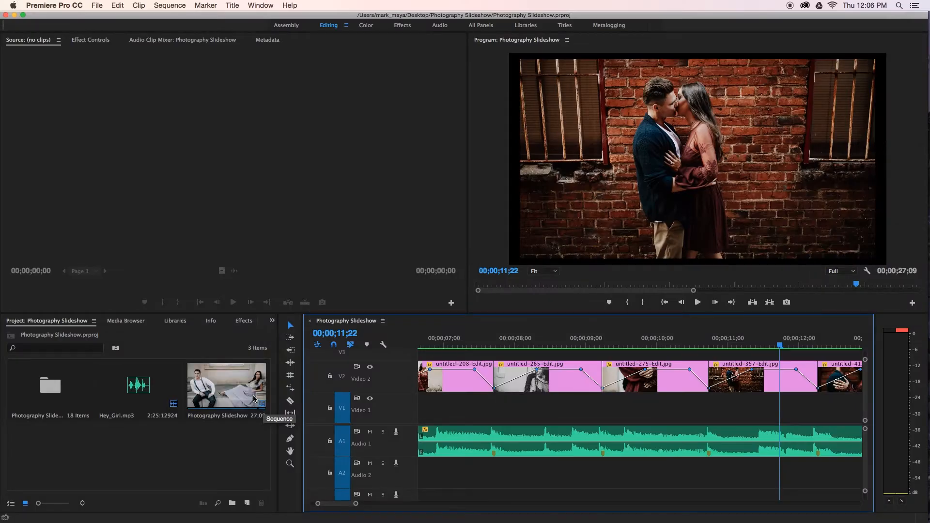
Set the Photography Slideshow sequence's frame size to 1920 horizontal by 1080 vertical.
right_click(230, 389)
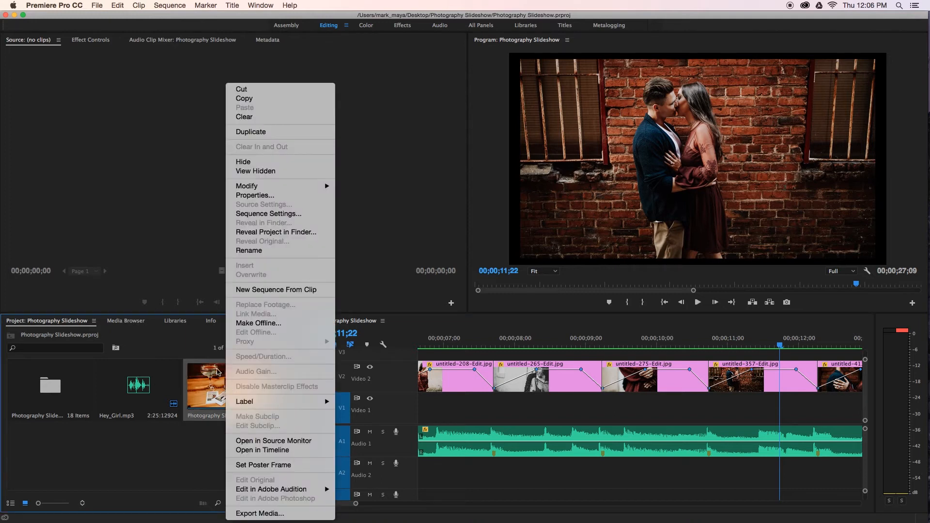
click(268, 214)
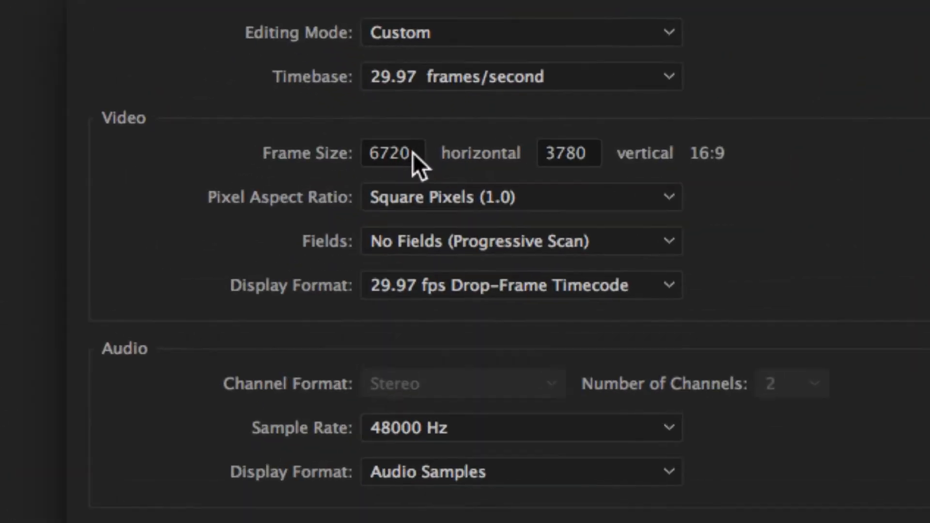
click(410, 155)
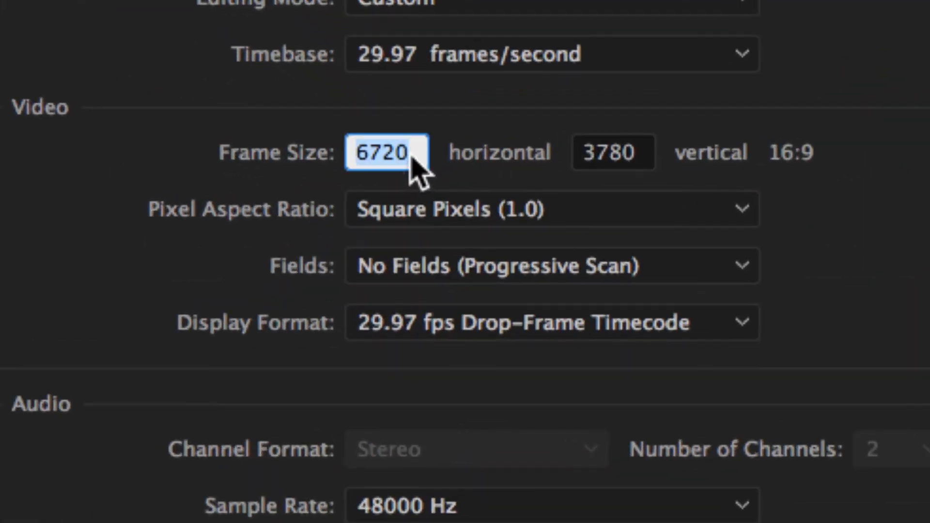
text(190)
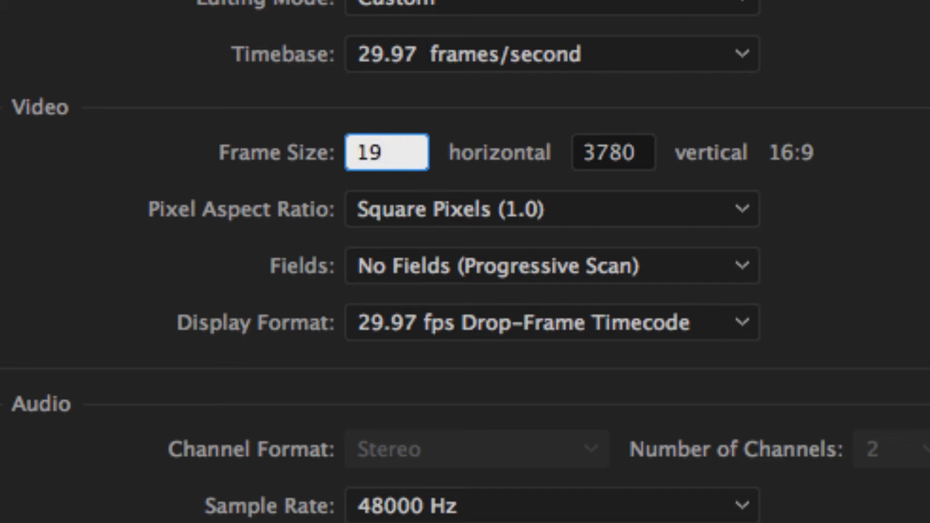
key(Tab)
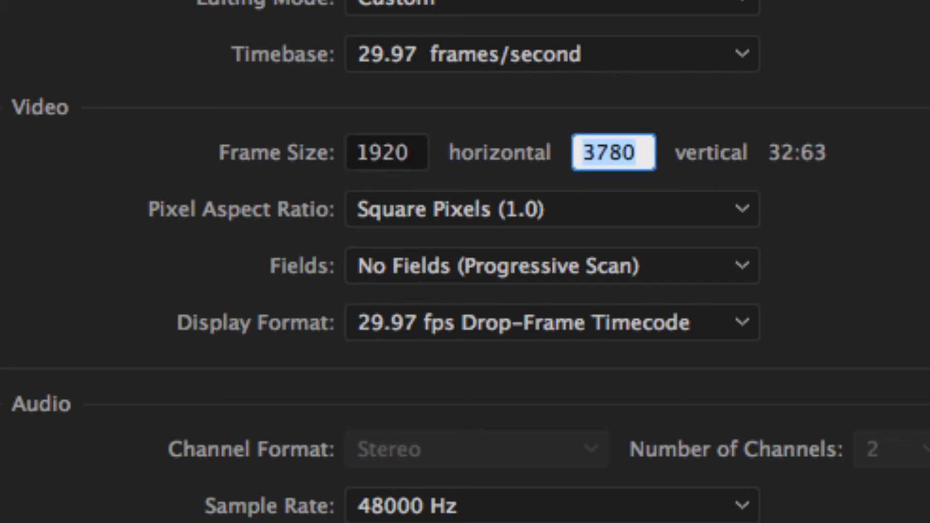
text(10)
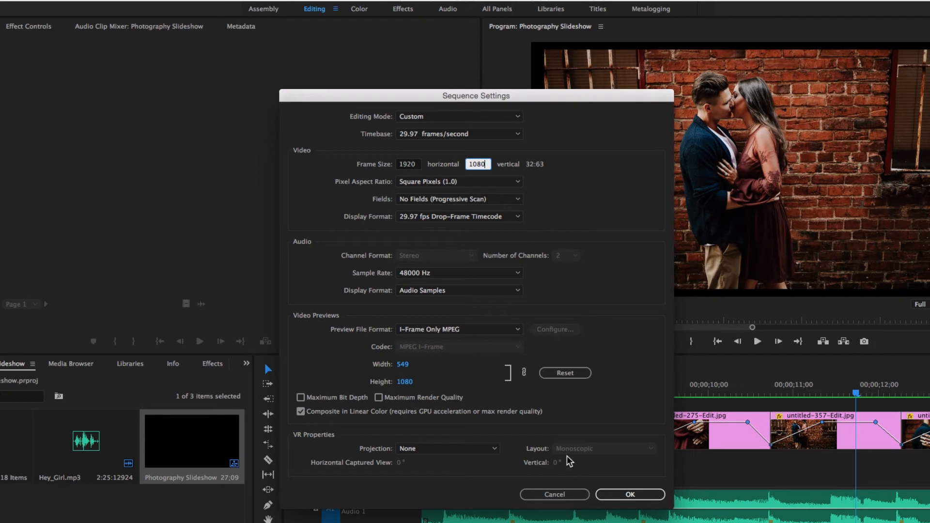
click(625, 494)
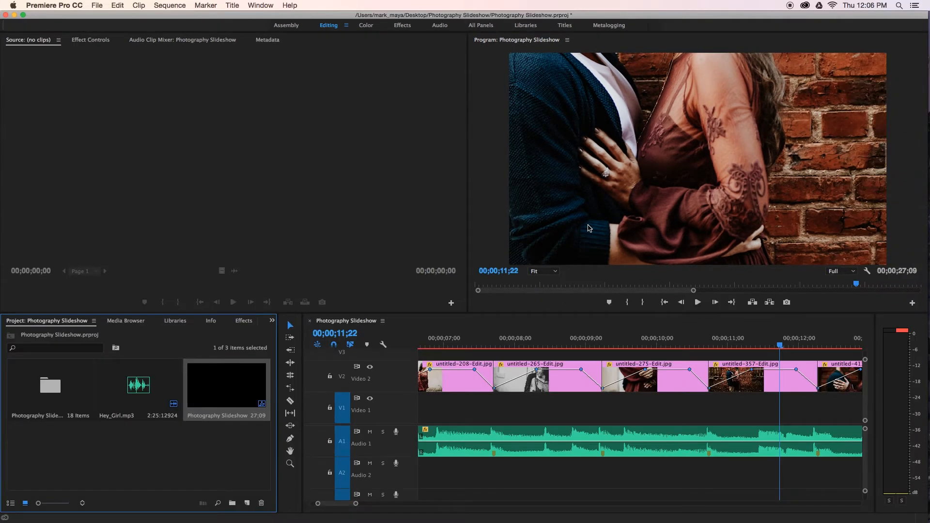
Apply Set to Frame Size to all photo clips on Video 2 and scrub through the sequence to check them.
click(603, 345)
key(backslash)
key(minus)
drag(668, 370, 429, 368)
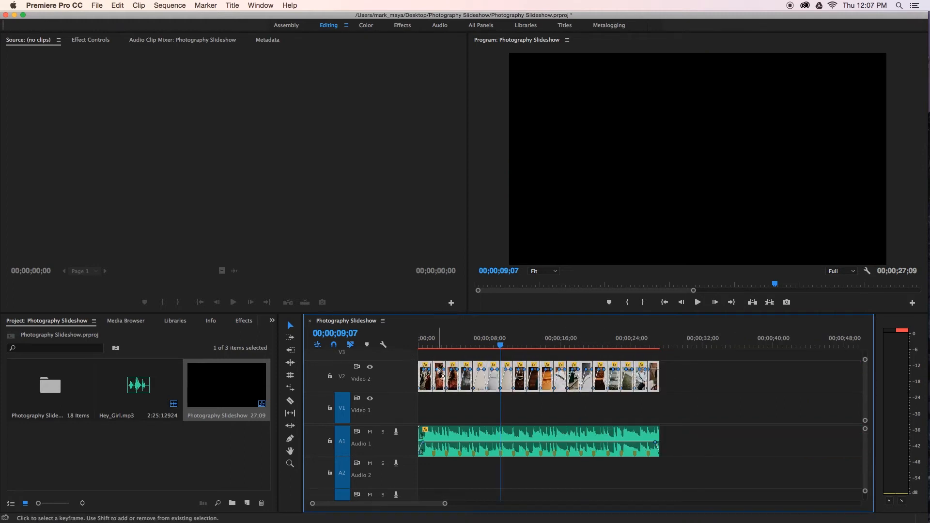
right_click(439, 370)
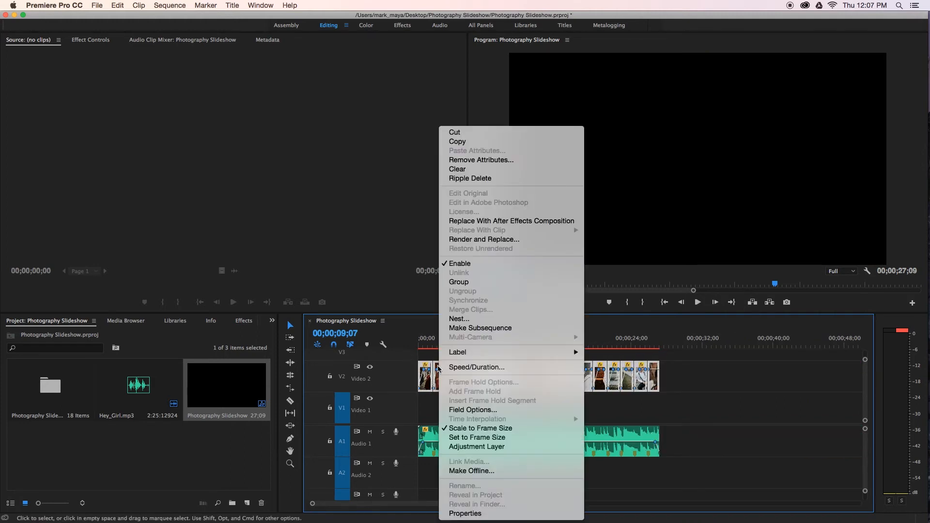
click(465, 437)
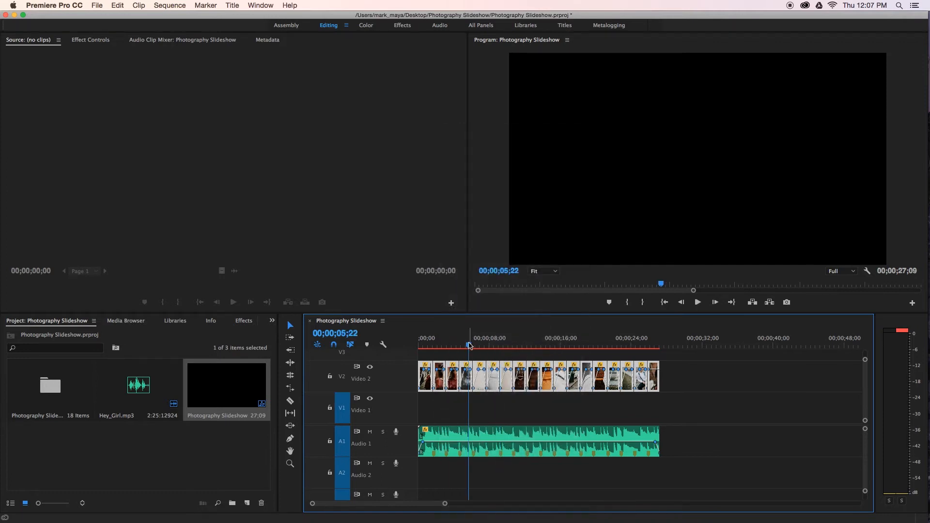
drag(470, 347, 649, 377)
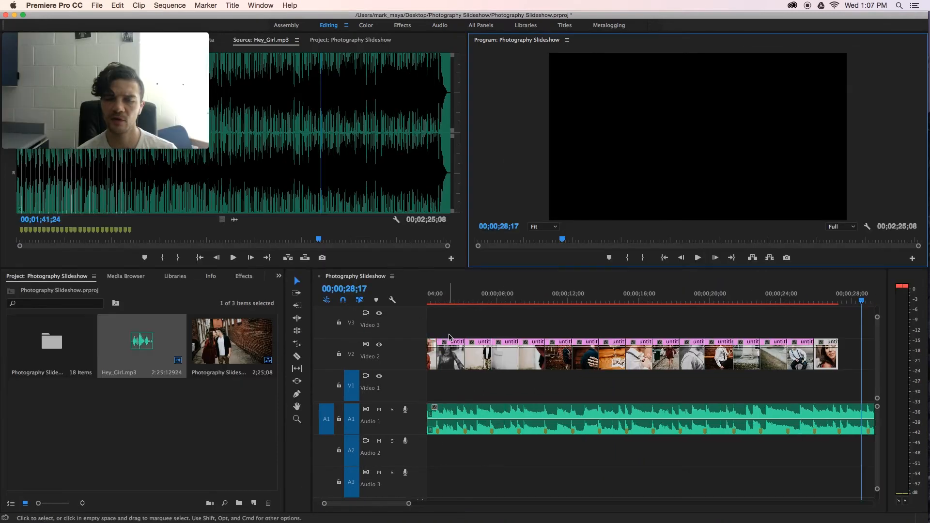
Trim the end of the Hey_Girl.mp3 clip on Audio 1 to match the end of the last photo on Video 2.
scroll(449, 337, right, 5)
click(580, 379)
key(minus)
key(minus)
key(minus)
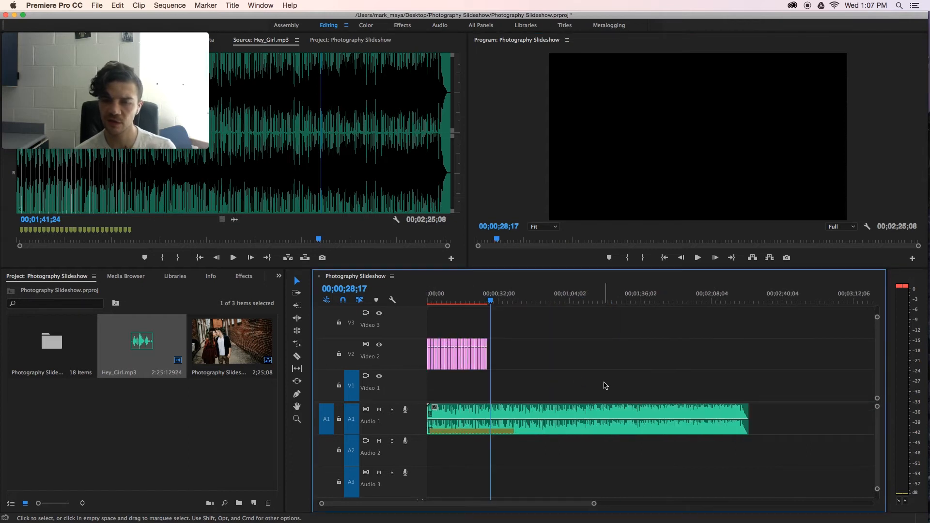
drag(748, 410, 485, 406)
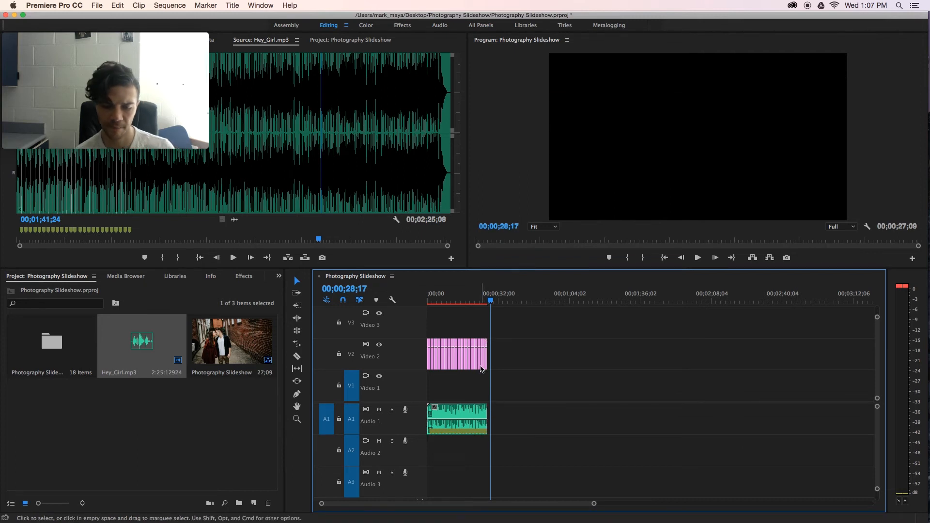
Fade out the music with two Pen tool volume keyframes, one shortly before the clip's end and one lowered at its very end.
key(equal)
key(equal)
key(equal)
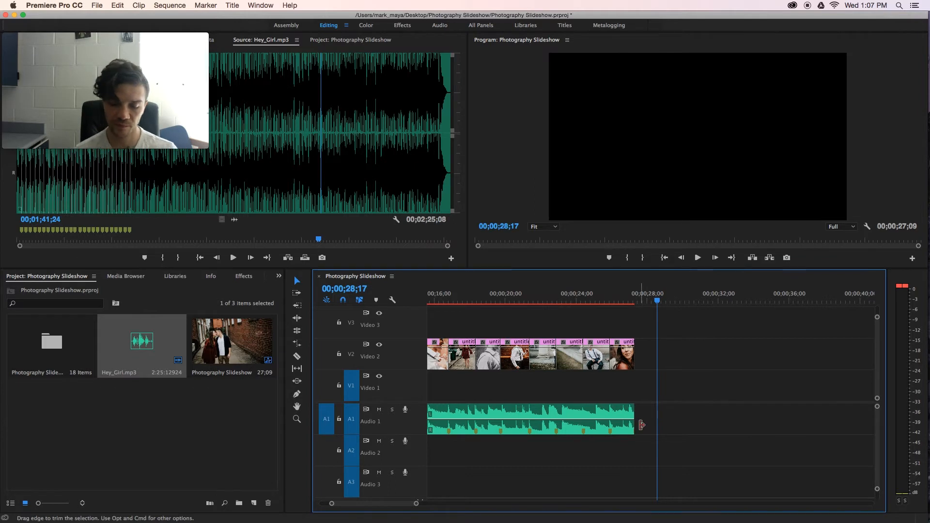
key(=)
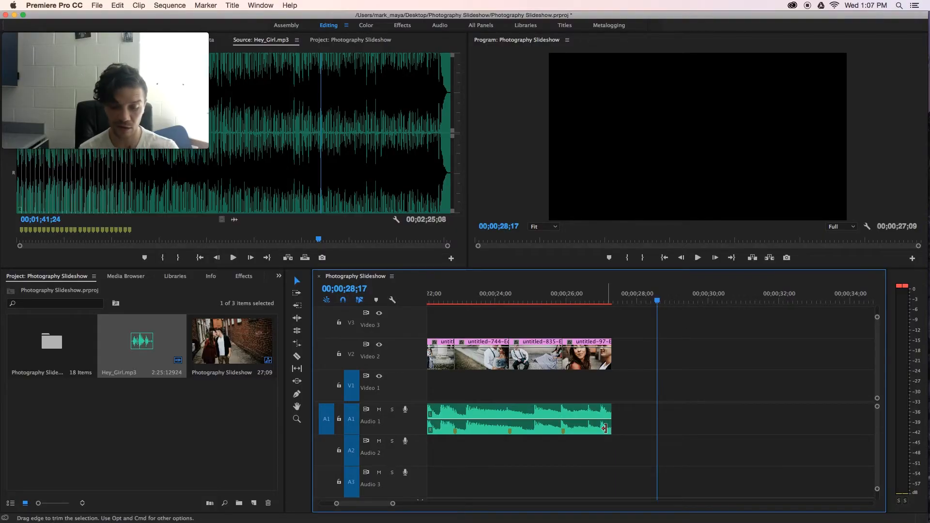
key(p)
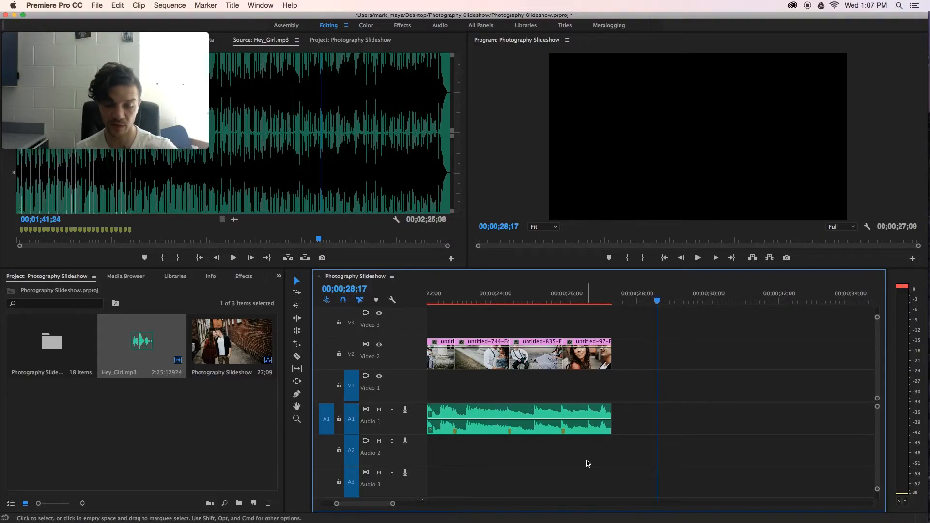
key(Home)
key(space)
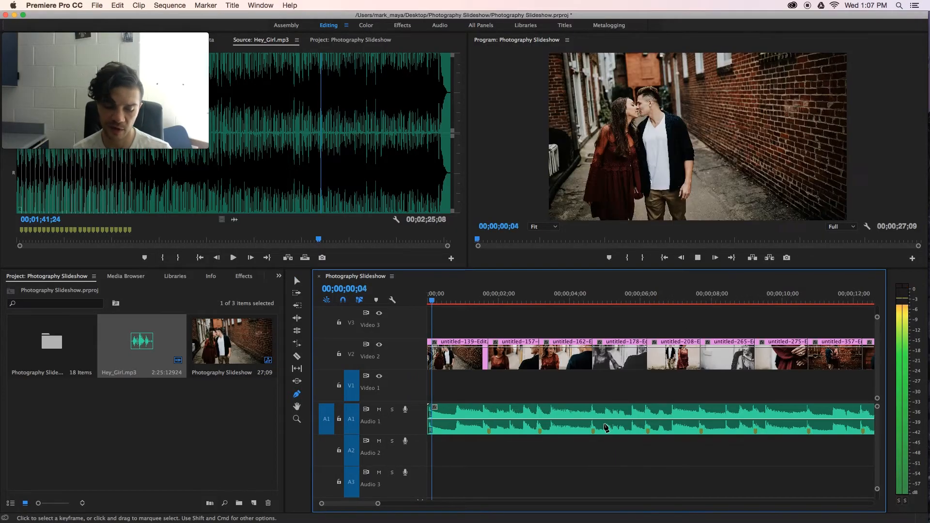
key(space)
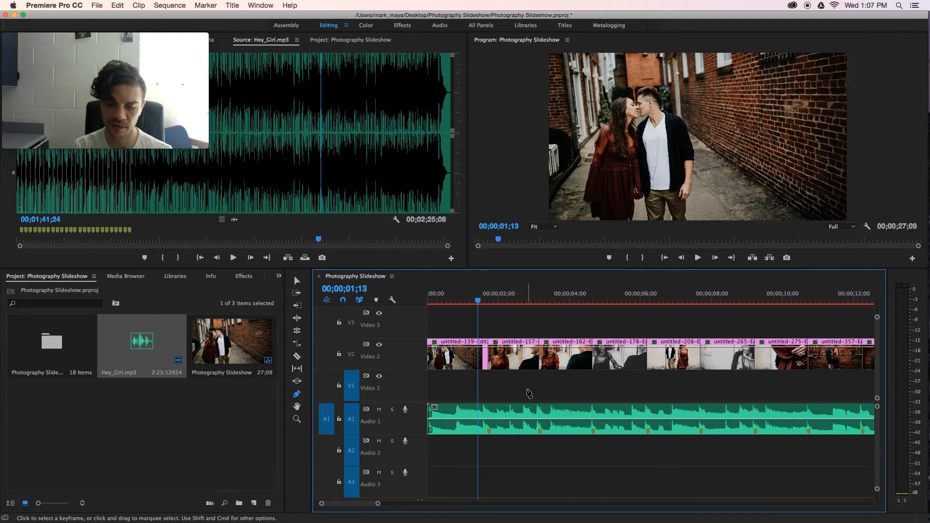
key(End)
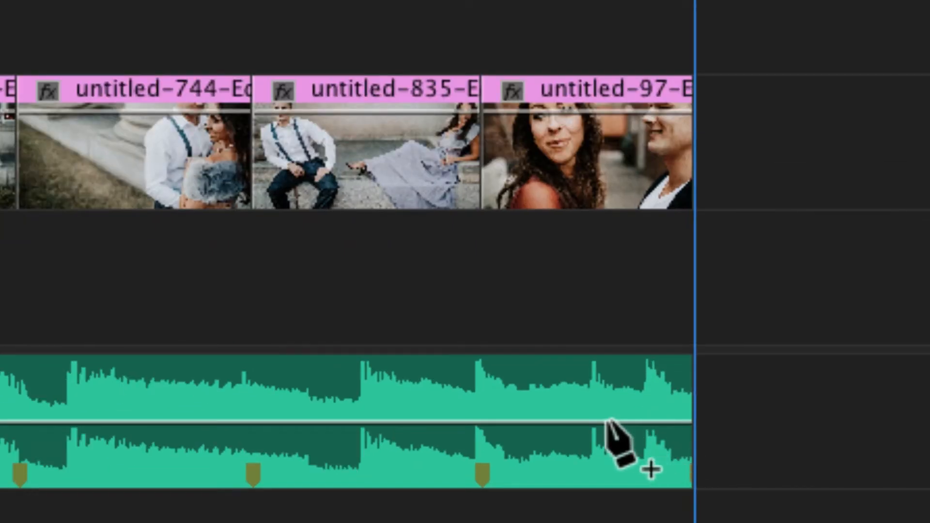
click(609, 424)
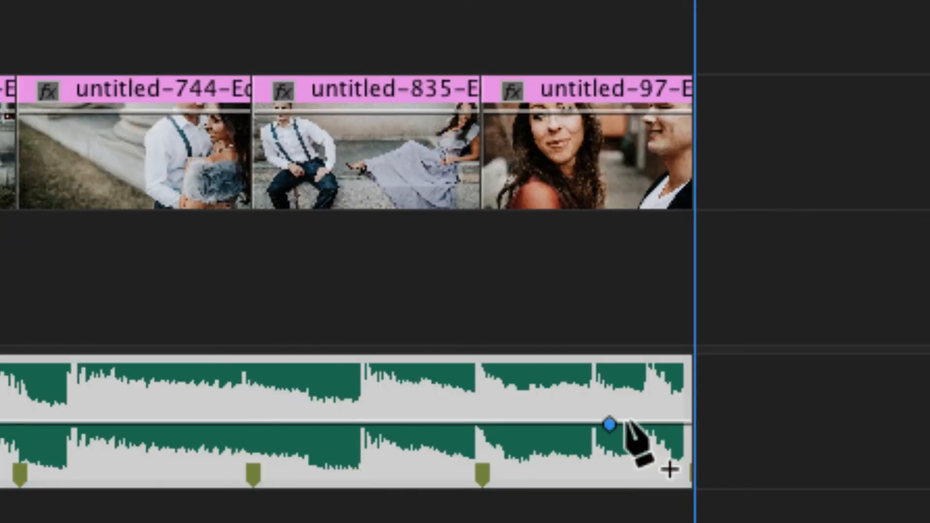
click(638, 423)
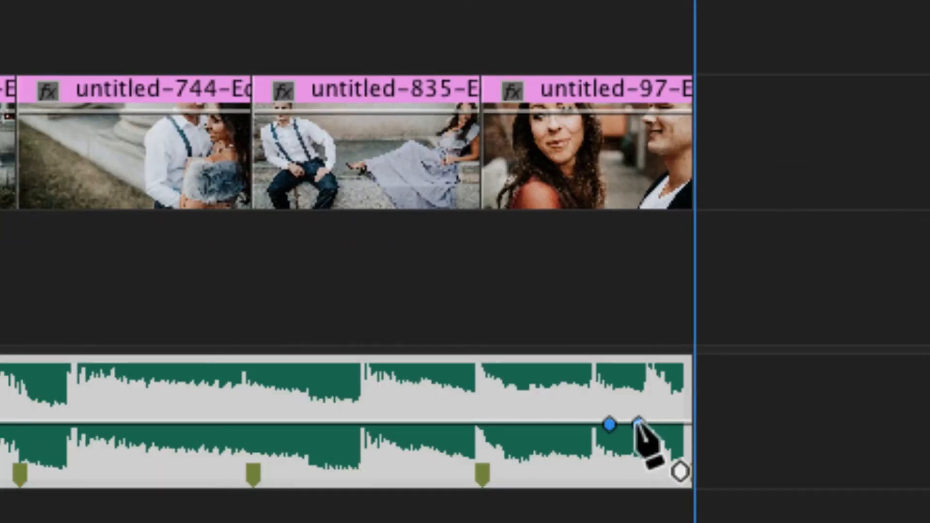
drag(638, 423, 689, 472)
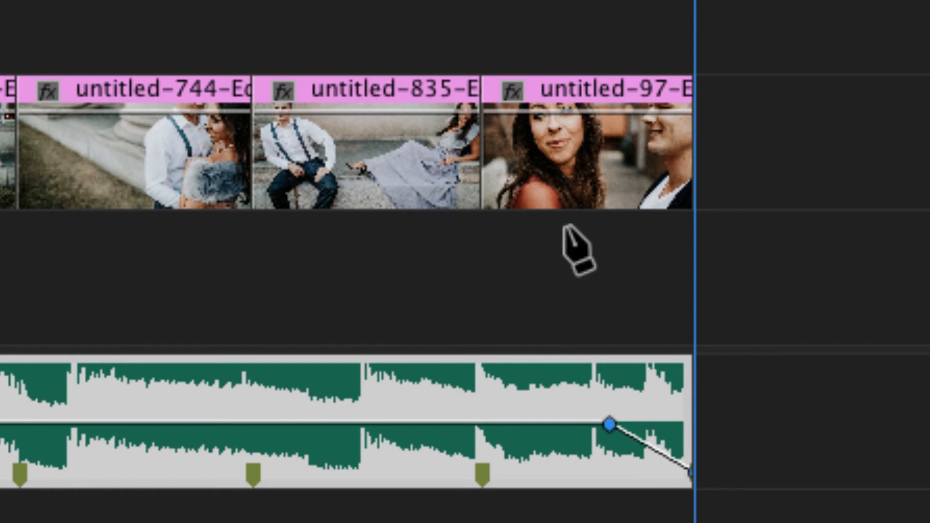
key(v)
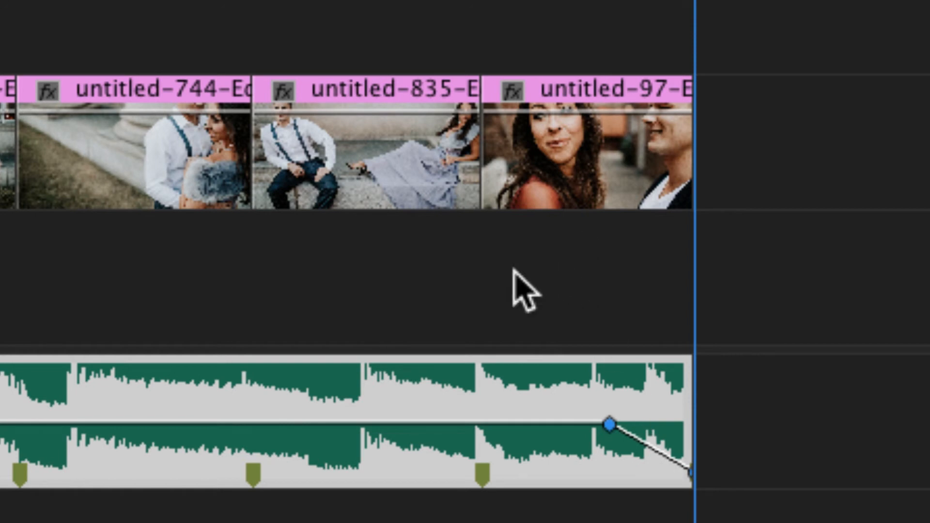
click(342, 251)
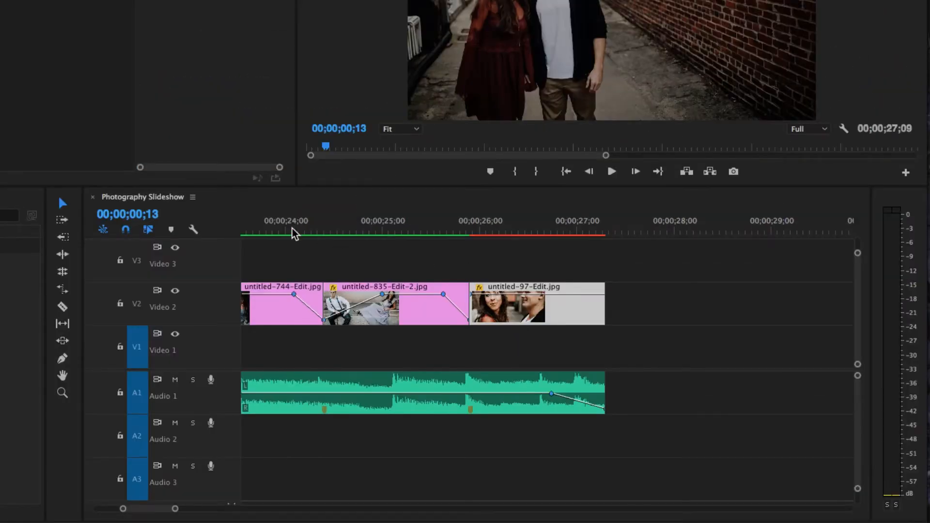
Turn Show Video Keyframes off for the timeline and turn it back on.
click(192, 229)
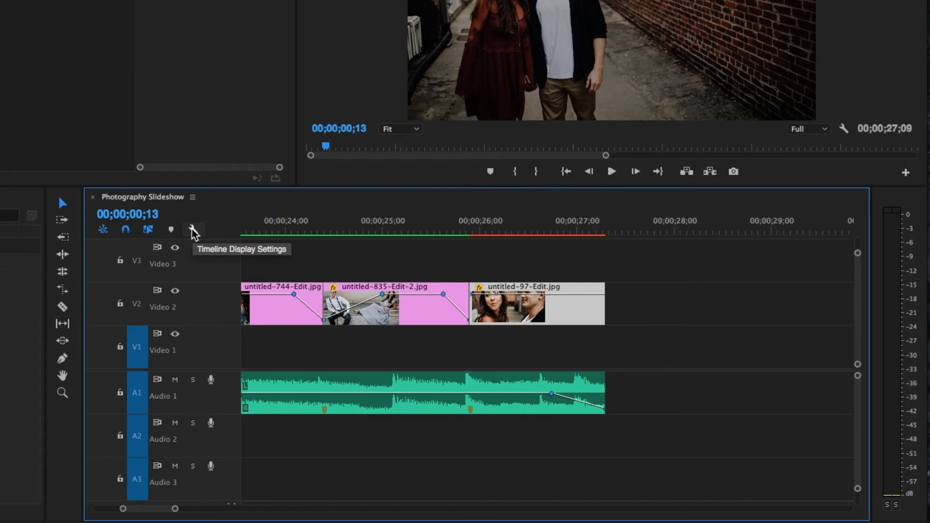
click(192, 230)
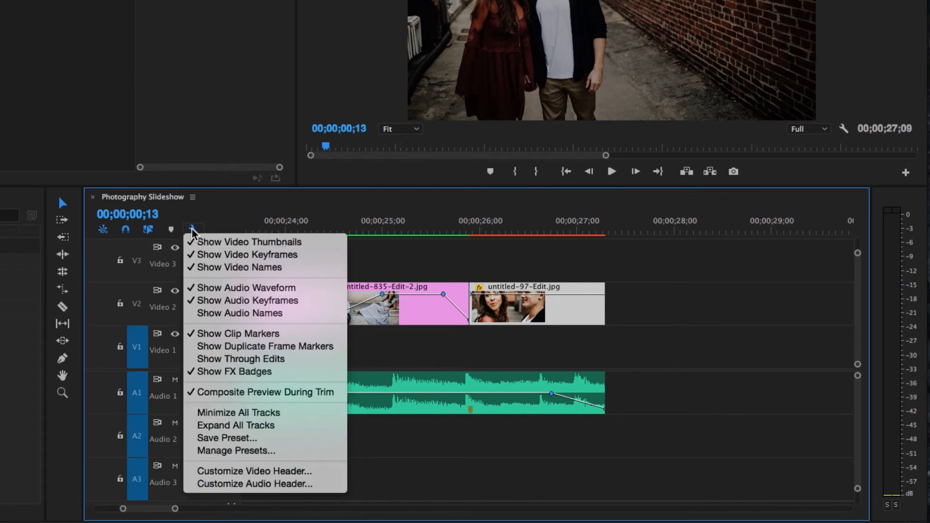
click(226, 258)
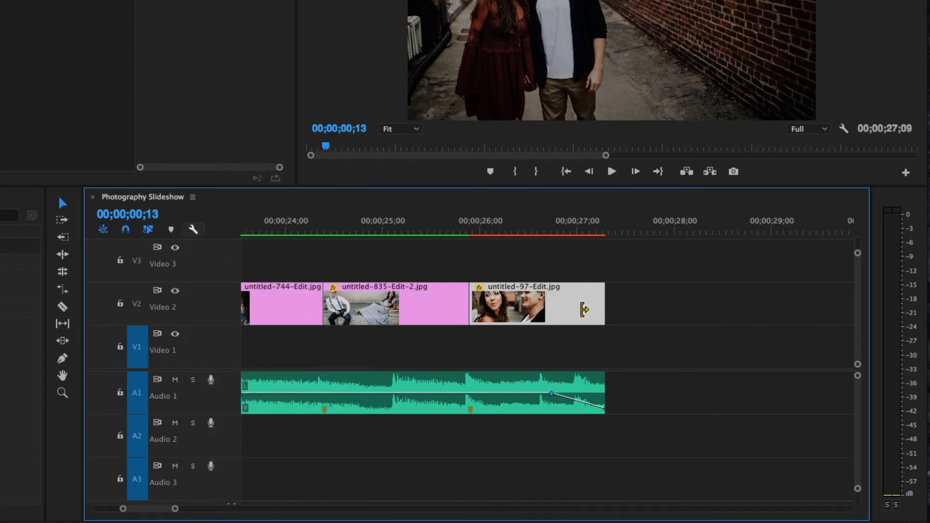
click(194, 229)
click(228, 256)
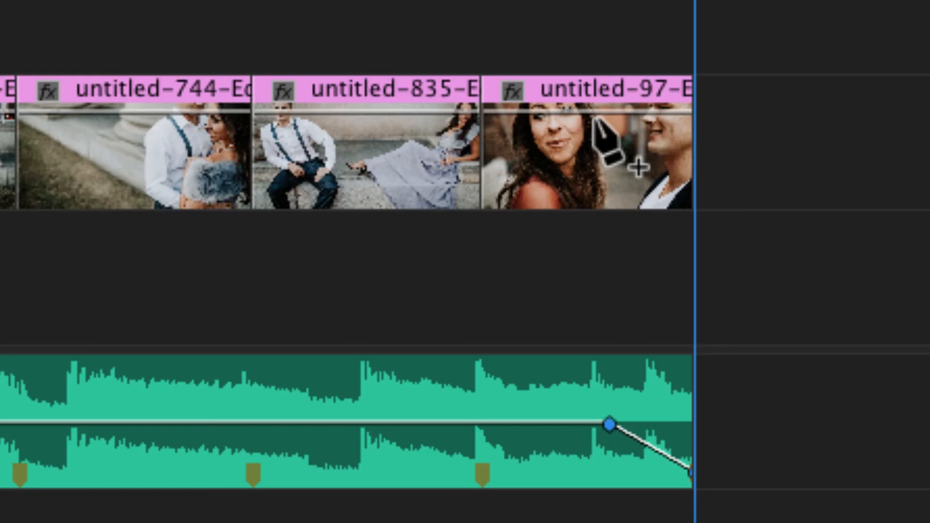
Fade out the last photo, untitled-97, with two opacity keyframes, the second lowered at the clip's end, and play the ending.
click(587, 112)
click(610, 112)
drag(609, 112, 690, 190)
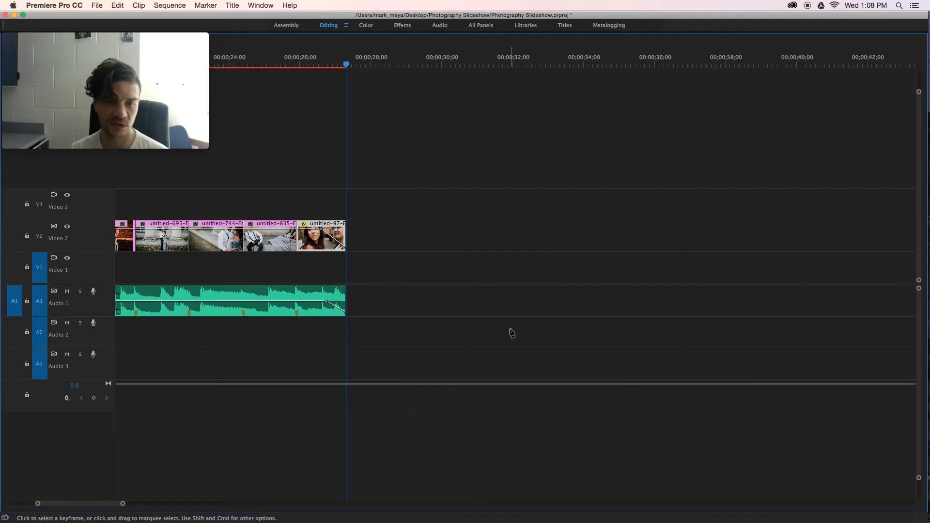
key(grave)
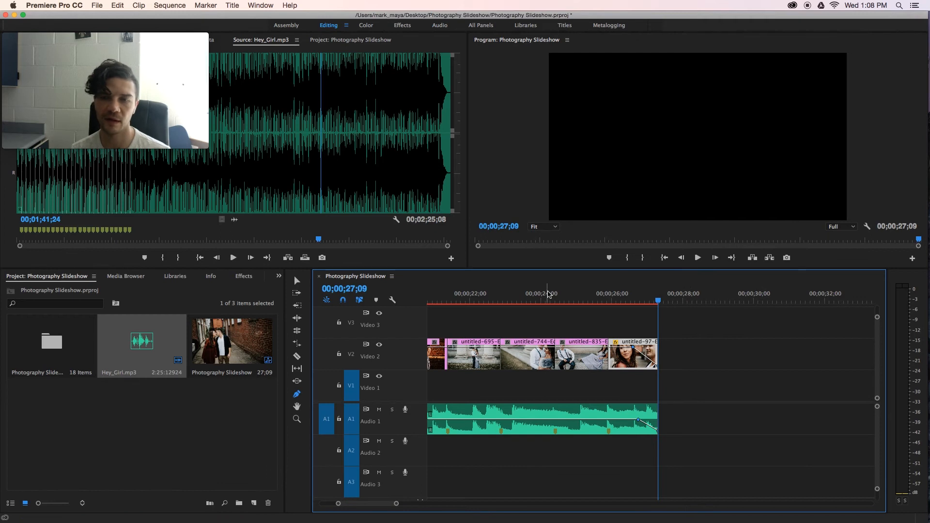
click(589, 294)
key(space)
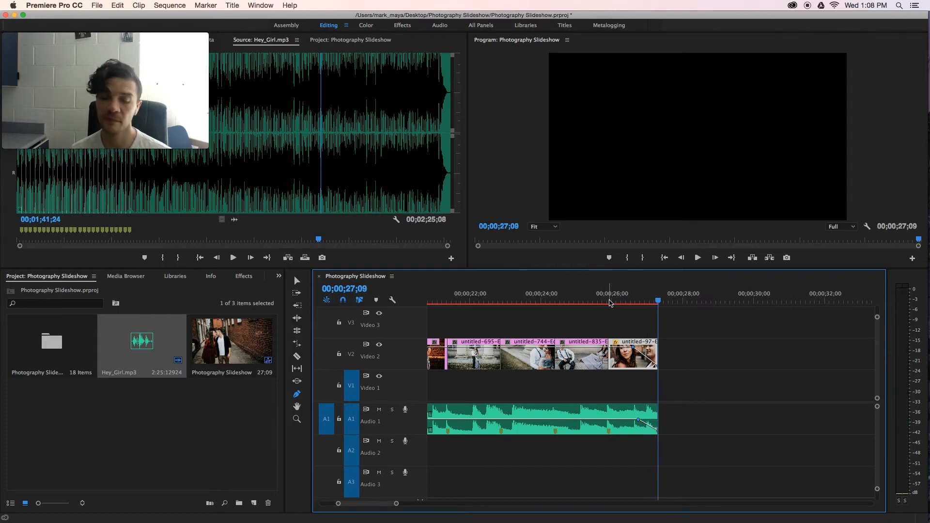
Fade in the music and the first photo, untitled-139, with keyframes lowered at the sequence start, and play back the start and ending.
key(Home)
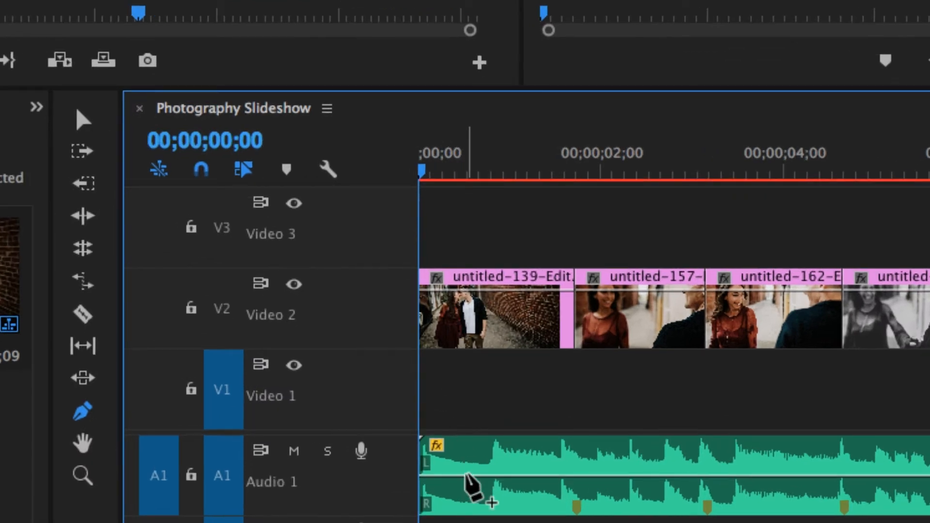
click(466, 476)
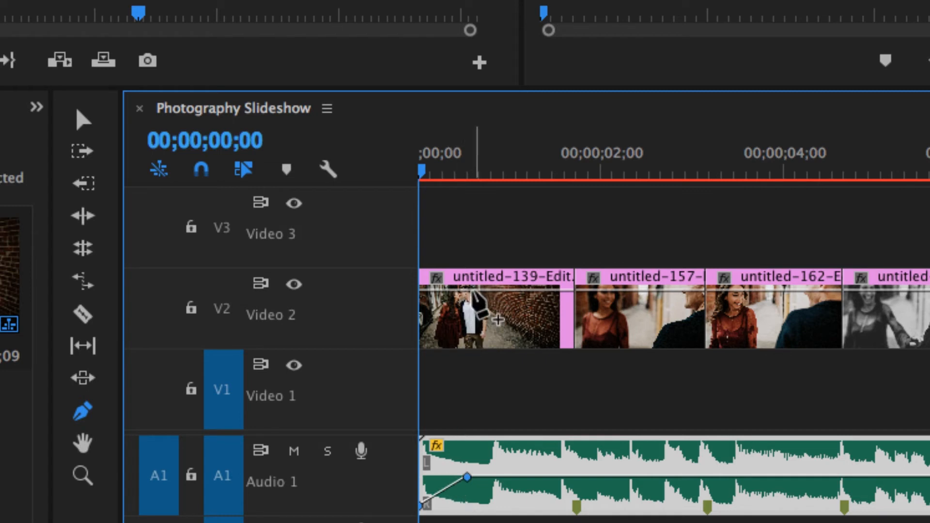
click(472, 290)
drag(449, 289, 422, 341)
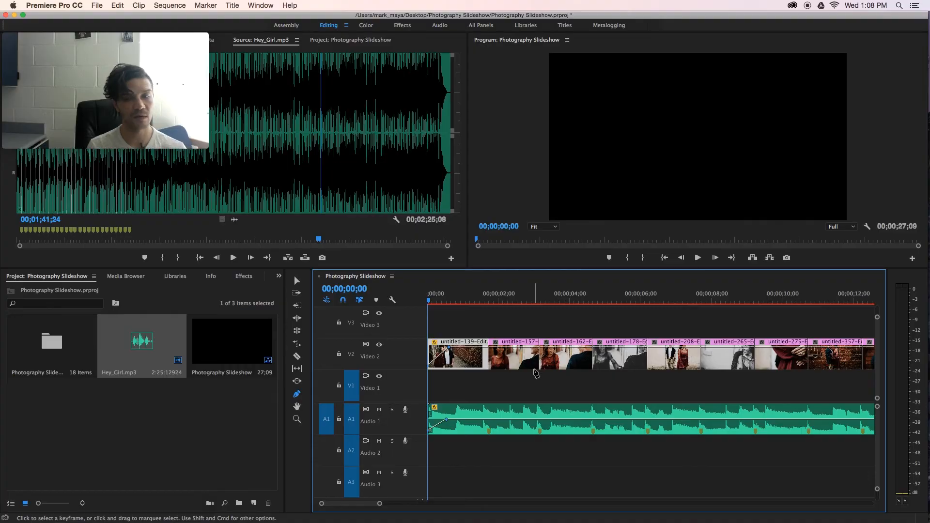
key(space)
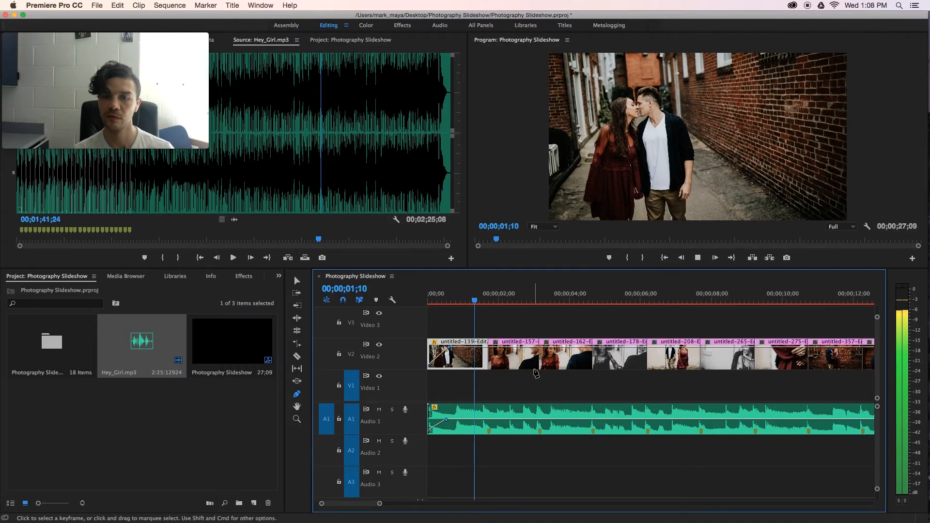
key(End)
click(608, 295)
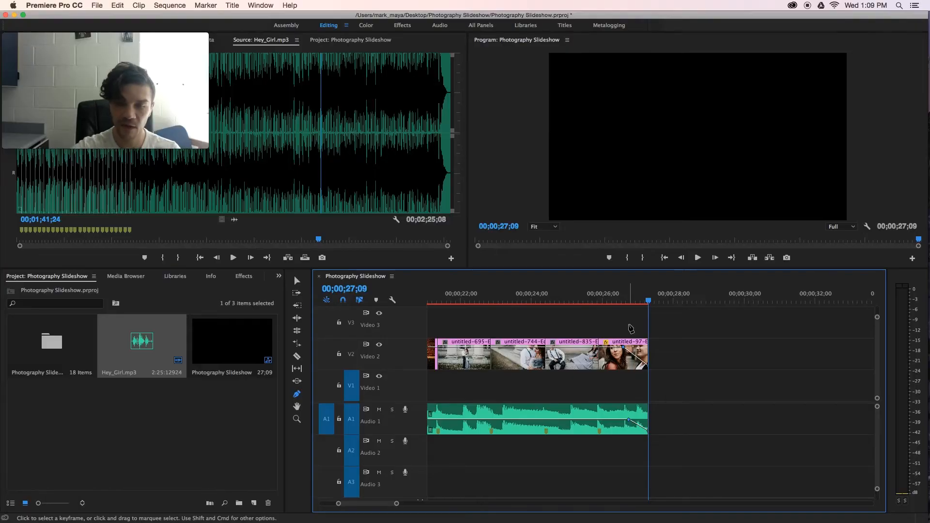
Fade out the first photo, untitled-139, with two opacity keyframes, the second lowered at the clip's end.
key(Home)
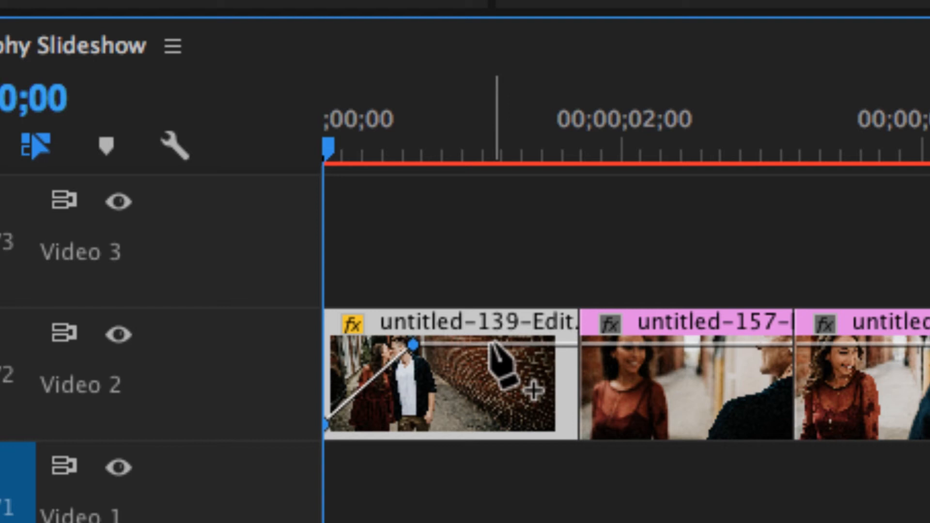
click(508, 345)
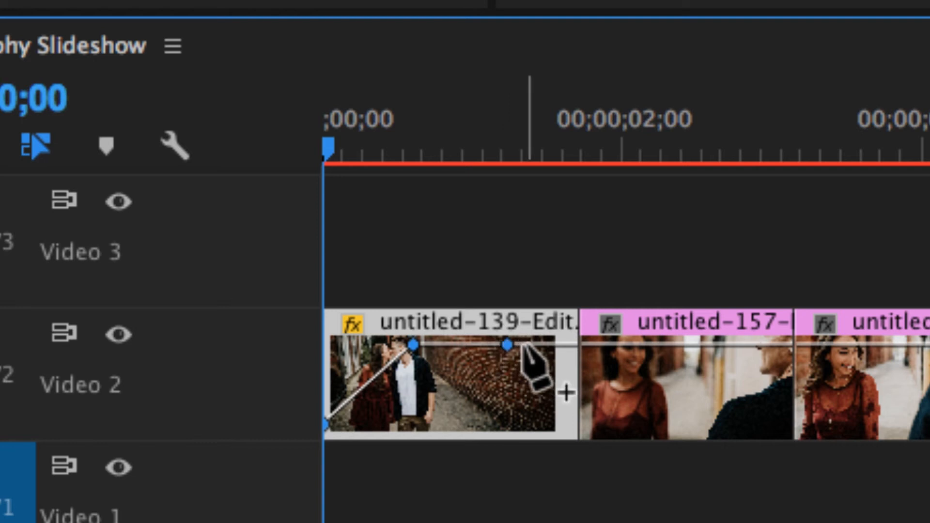
click(530, 344)
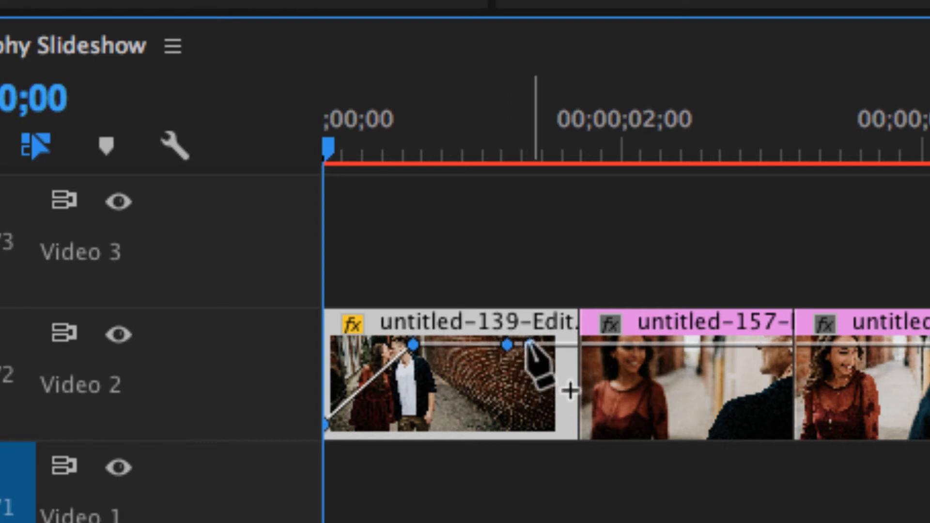
drag(530, 344, 577, 425)
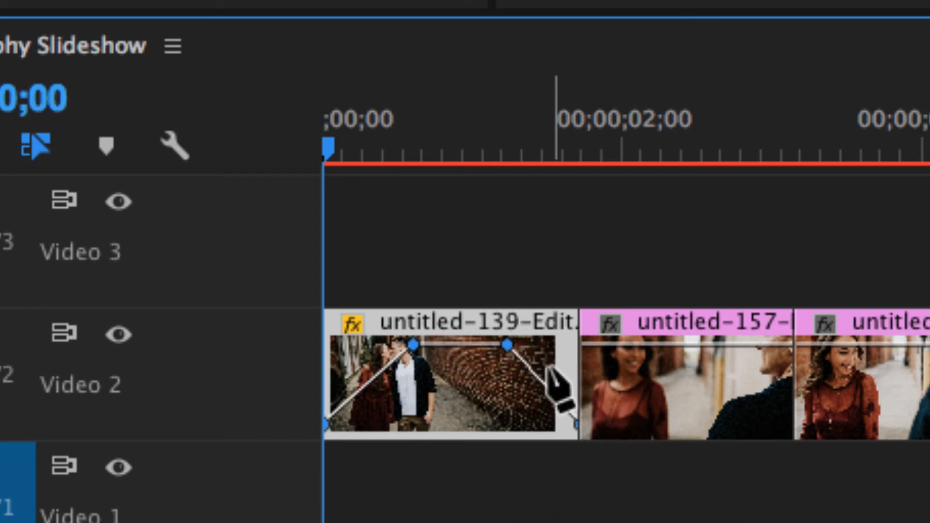
Fade the second photo, untitled-157, in and out with four opacity keyframes, lengthen its fade-in, and play back the opening.
click(589, 345)
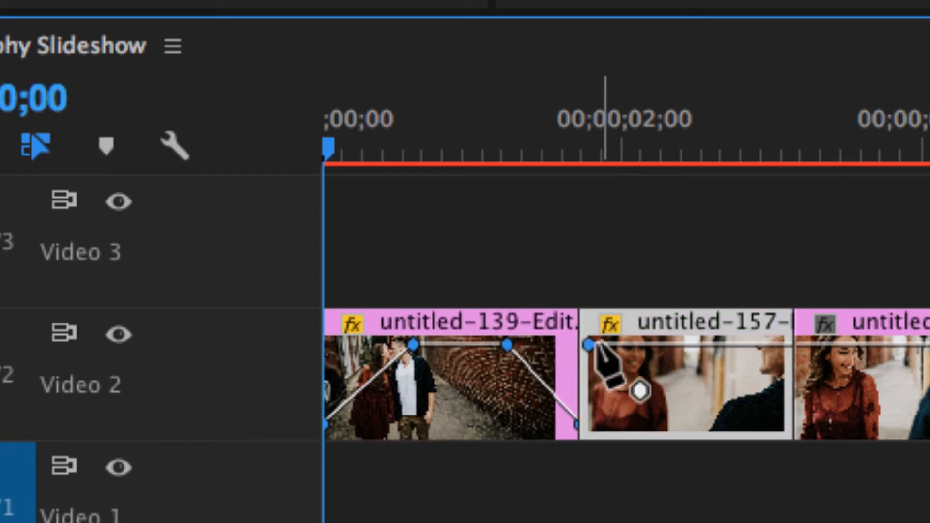
click(608, 345)
click(750, 345)
click(772, 344)
drag(773, 343, 792, 425)
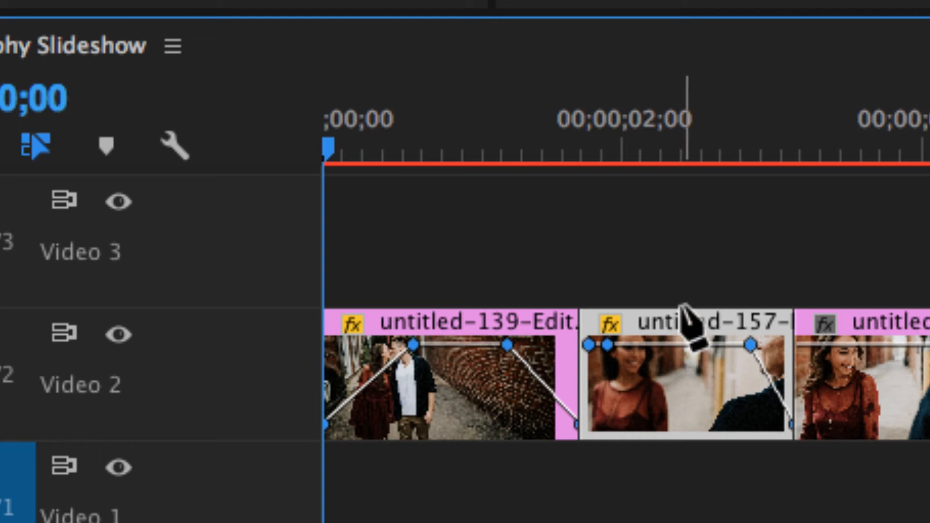
drag(590, 345, 581, 424)
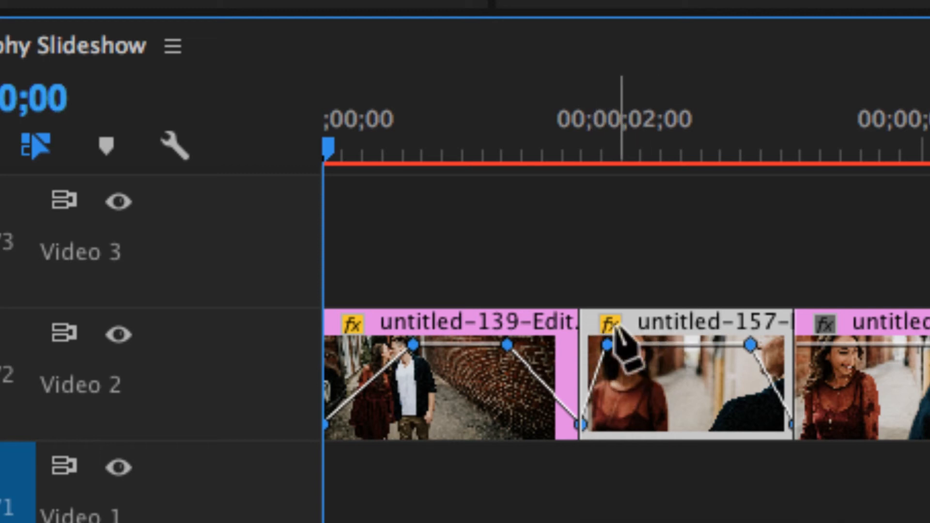
scroll(644, 373, right, 3)
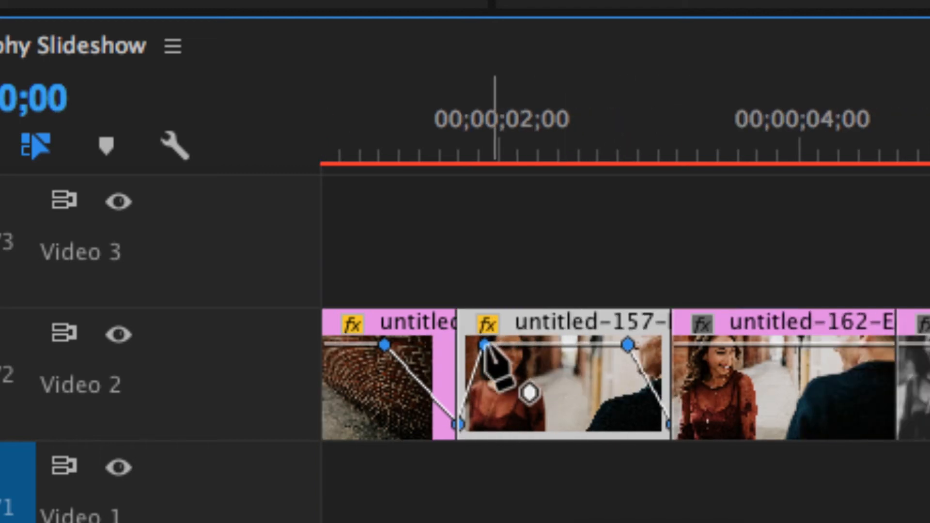
drag(484, 345, 514, 344)
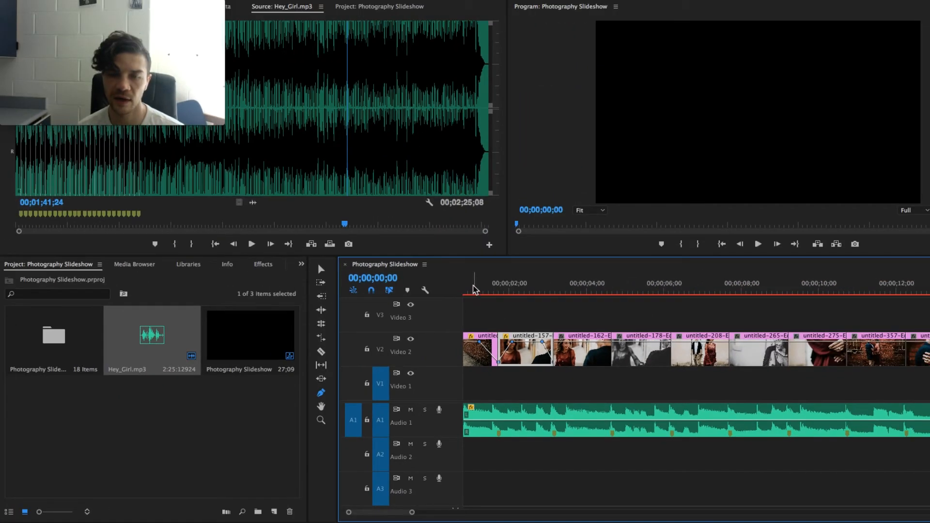
click(472, 289)
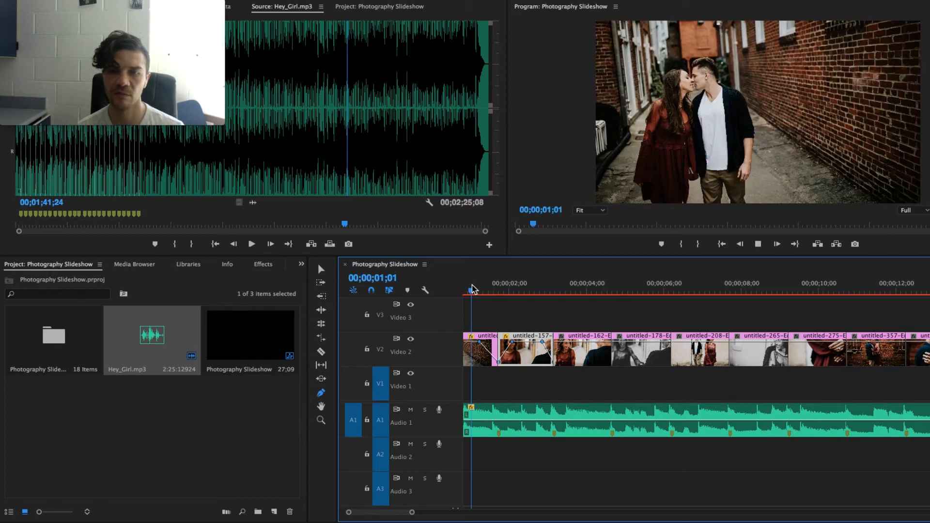
Play back the opening photos' fades and open the second photo, untitled-157, in the source monitor.
key(space)
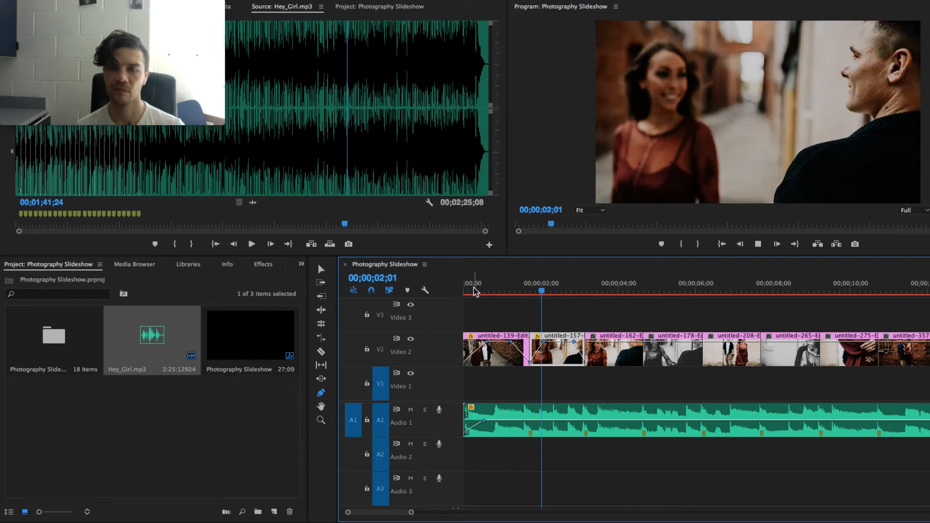
key(space)
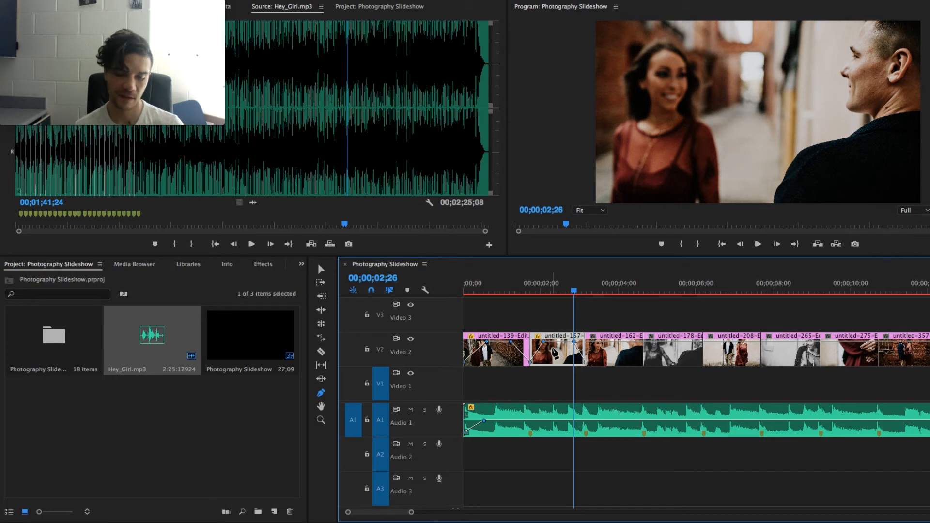
key(v)
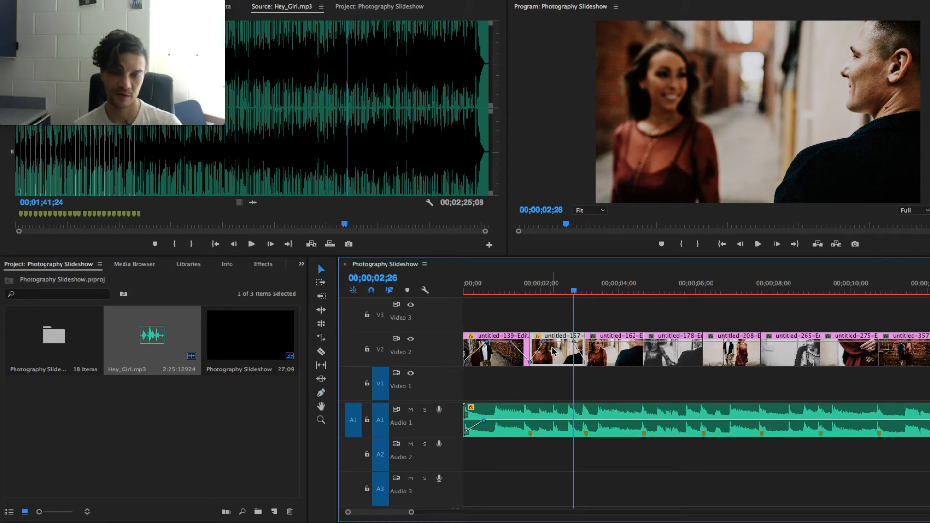
double_click(555, 354)
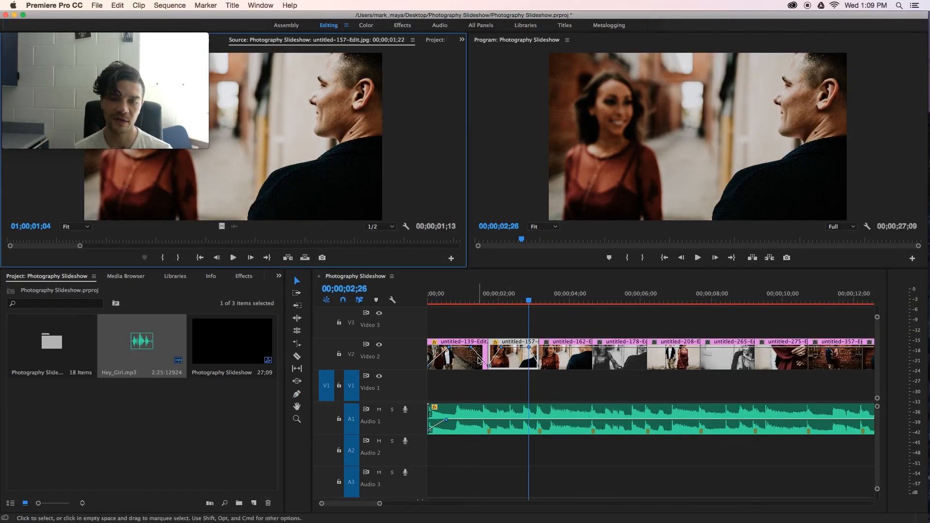
Show the effect controls for the first photo, untitled-139, and copy its Opacity effect.
click(464, 359)
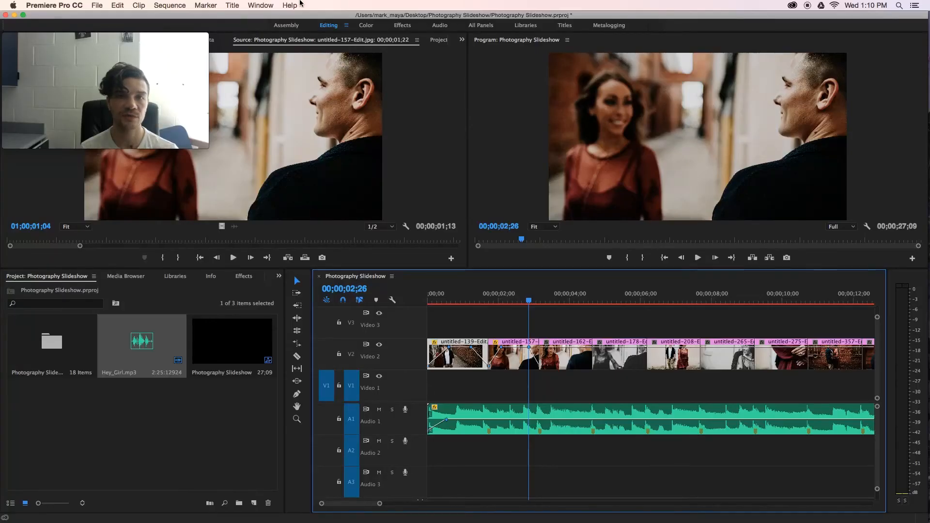
click(261, 6)
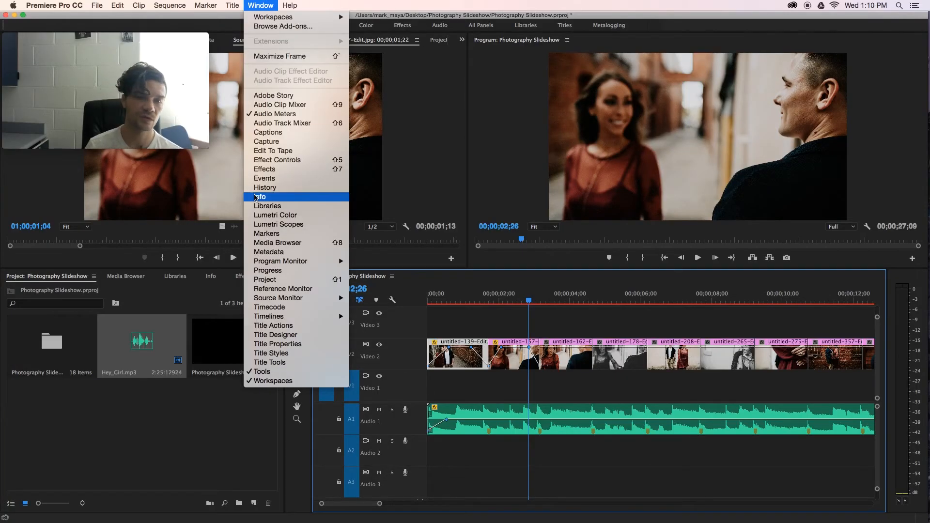
click(271, 160)
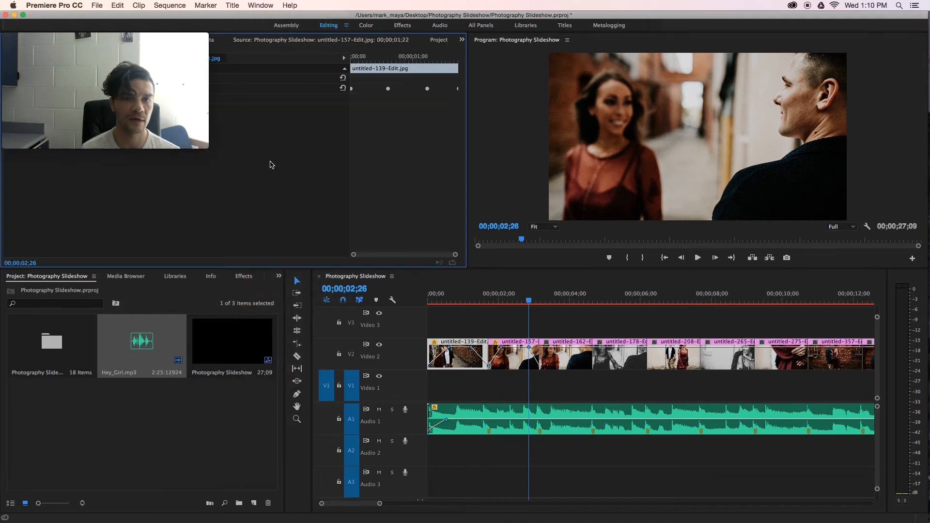
drag(128, 39, 853, 21)
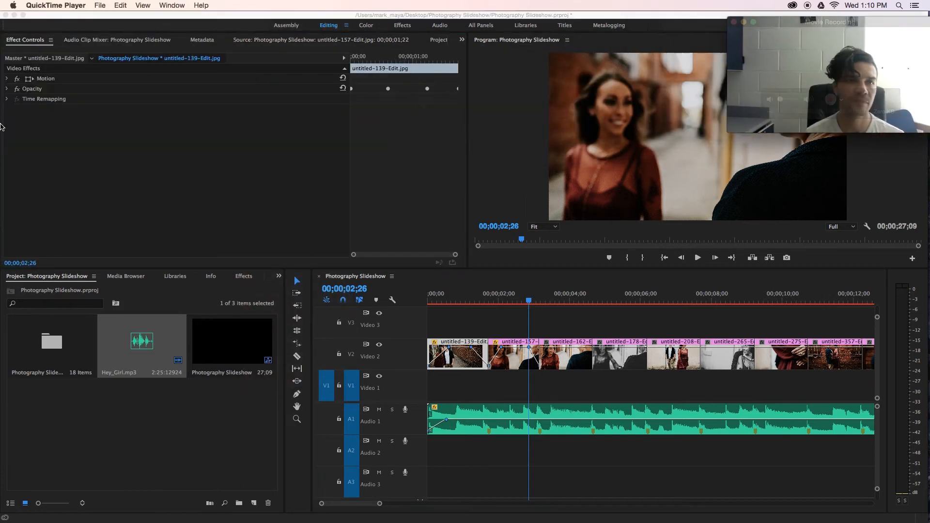
click(35, 91)
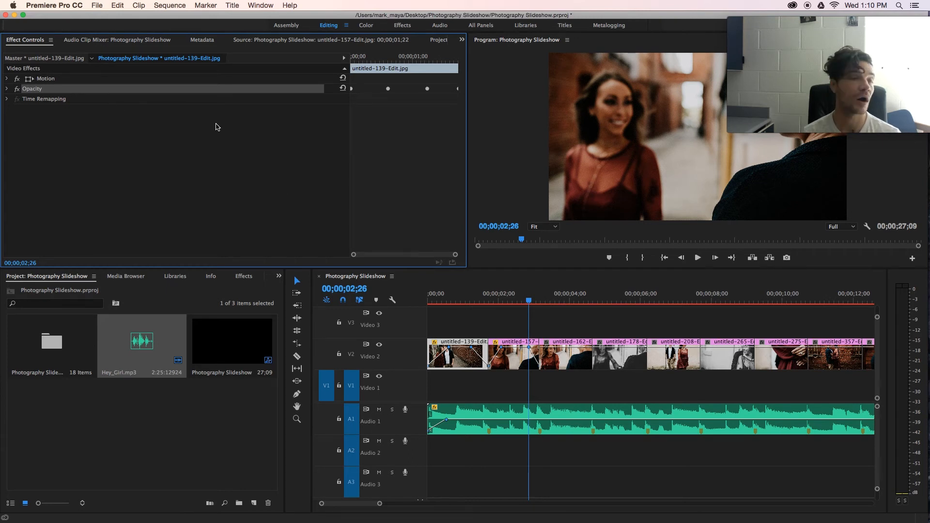
Paste the copied opacity fades onto untitled-162, untitled-178, untitled-208, untitled-265 and untitled-275.
click(571, 361)
key(super+v)
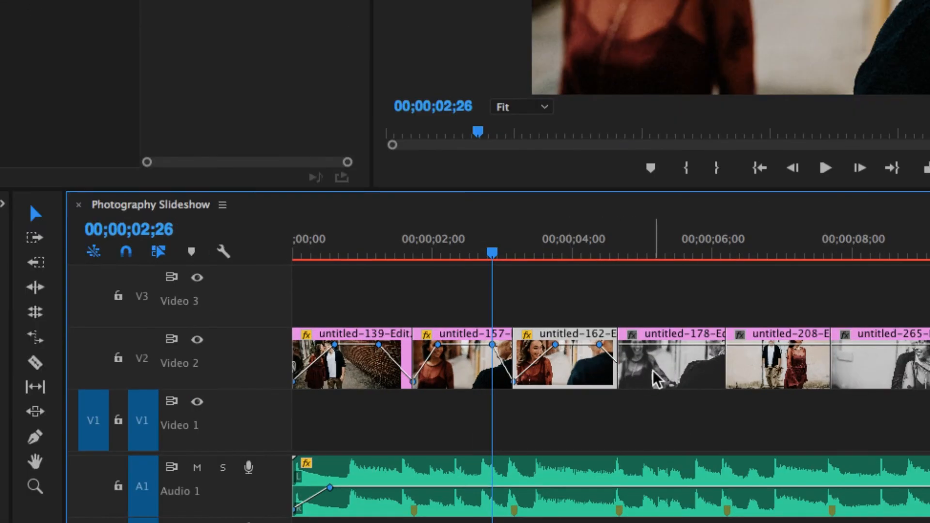
click(654, 377)
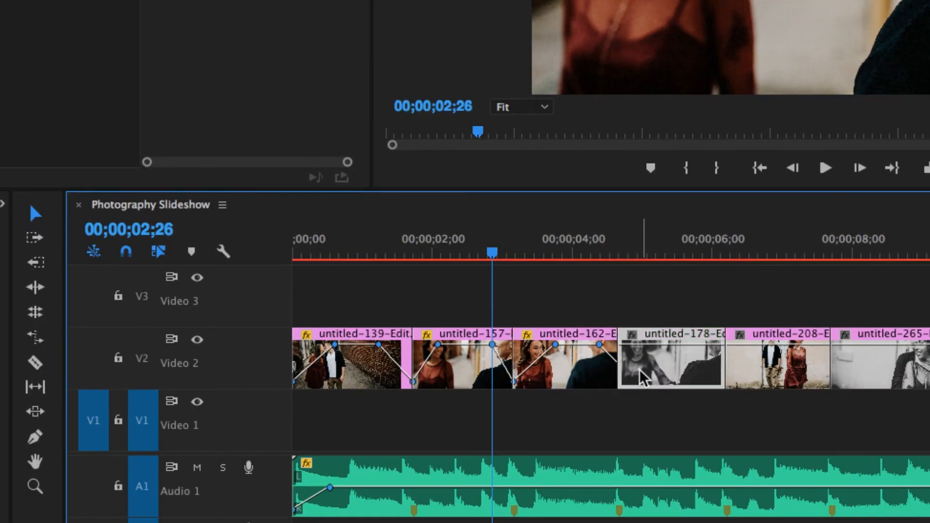
click(789, 385)
click(860, 381)
scroll(857, 388, down, 5)
click(792, 369)
Select all photos from untitled-357 to the one before the last and paste the copied opacity fades onto them.
key(minus)
key(minus)
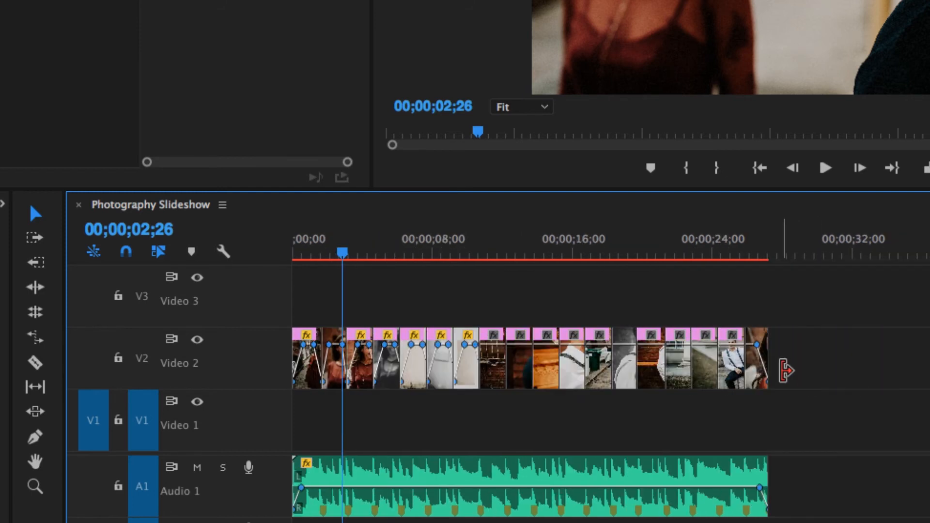
drag(497, 310, 733, 361)
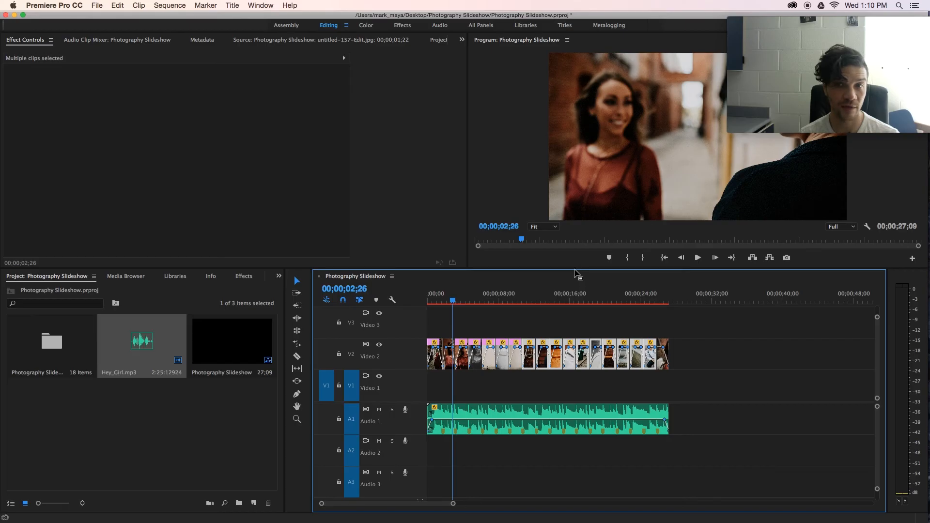
Maximize the program monitor, play the slideshow to check the pasted fades, and restore the normal layout.
drag(856, 20, 100, 46)
click(685, 122)
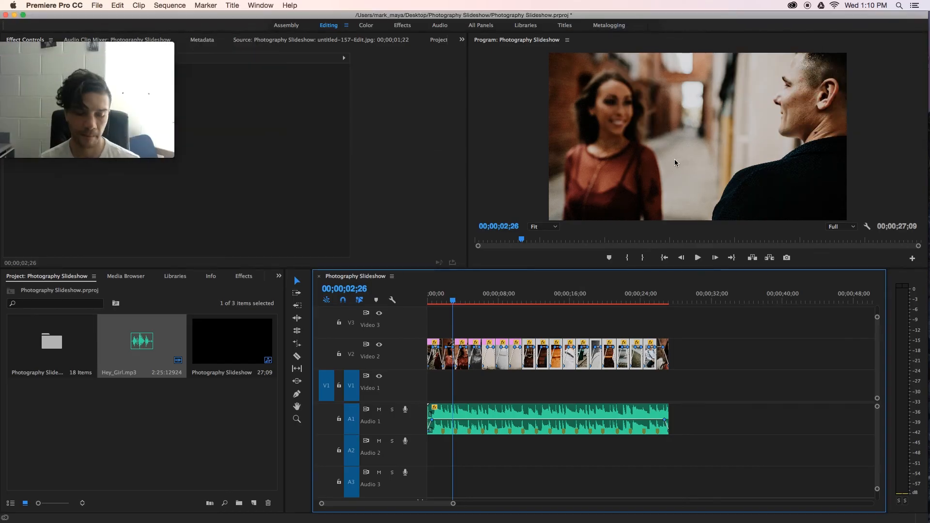
key(grave)
key(space)
key(space)
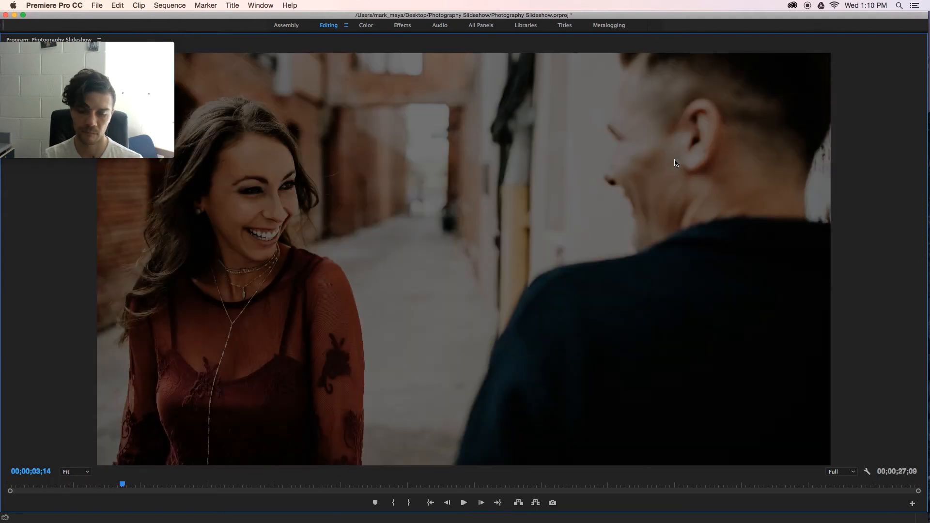
key(space)
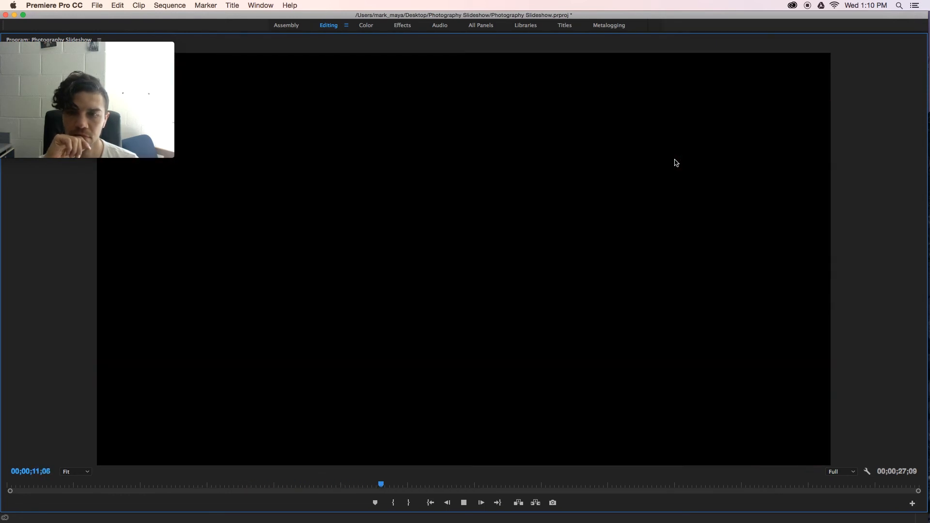
key(space)
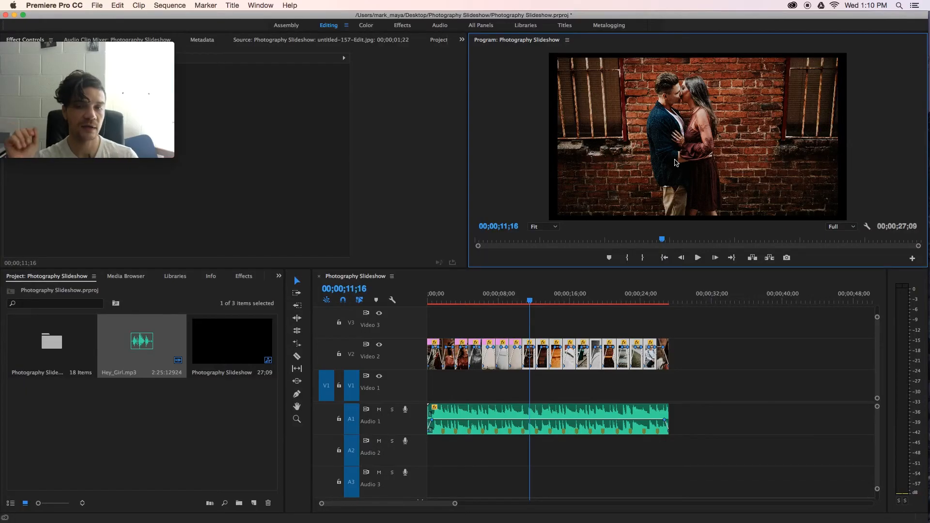
Finish the fade-outs of untitled-275 and untitled-357 with a lowered opacity keyframe at each clip's end.
key(equal)
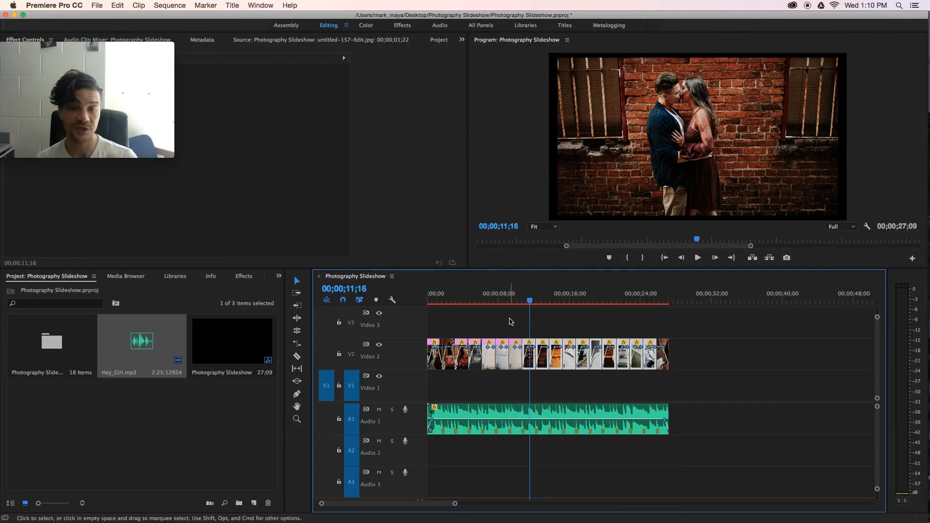
scroll(509, 321, up, 5)
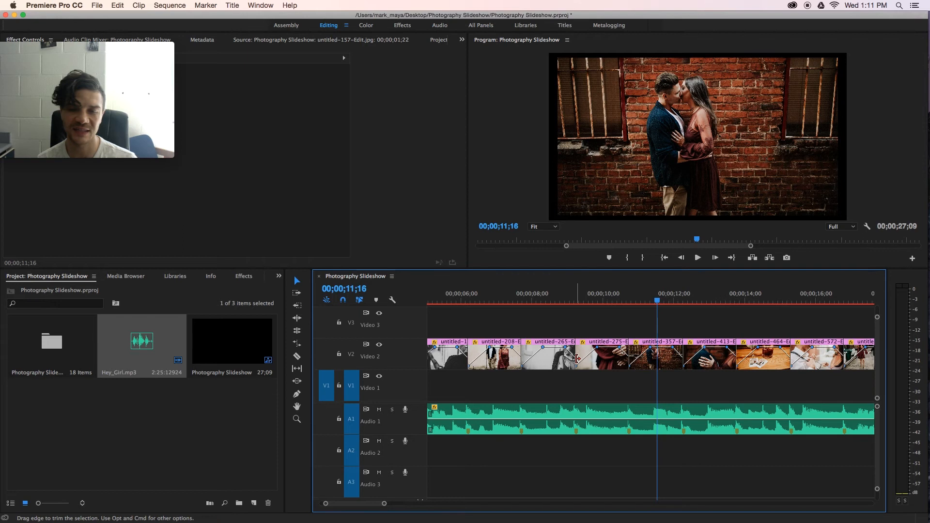
key(equal)
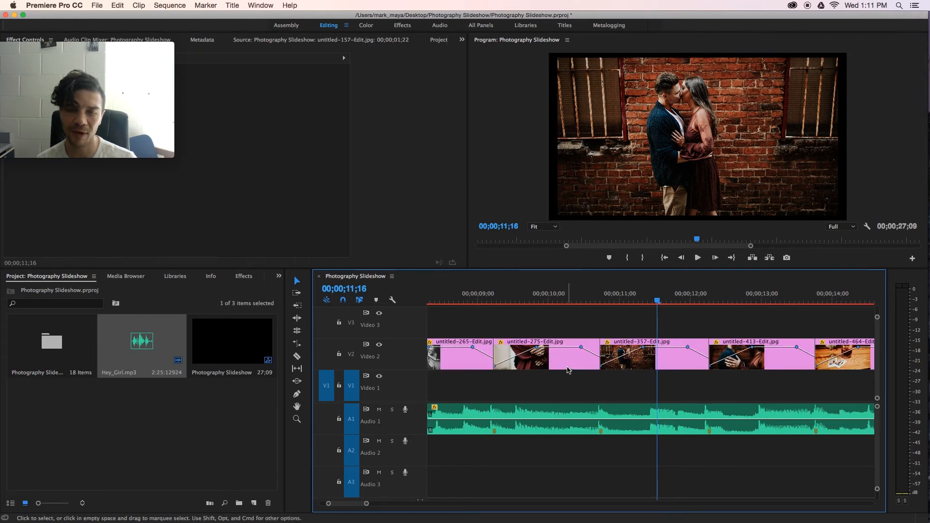
click(604, 367)
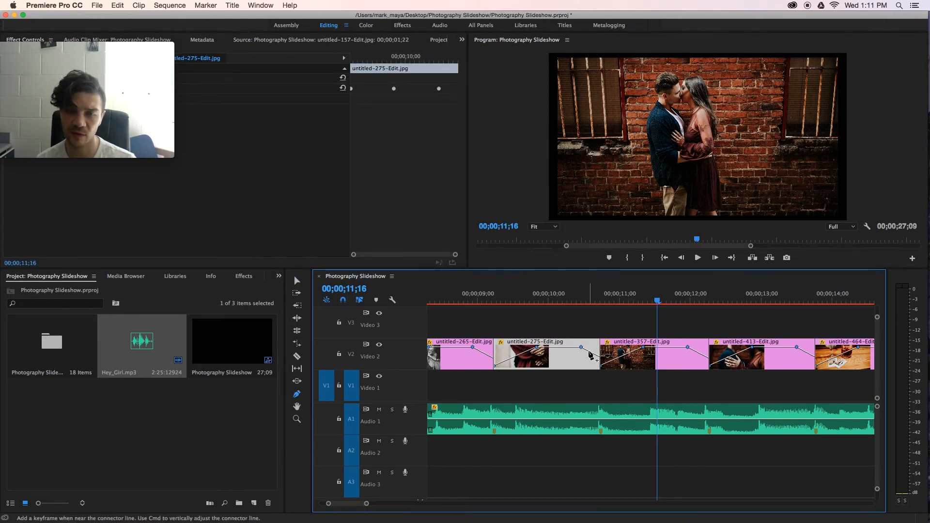
drag(590, 352, 589, 354)
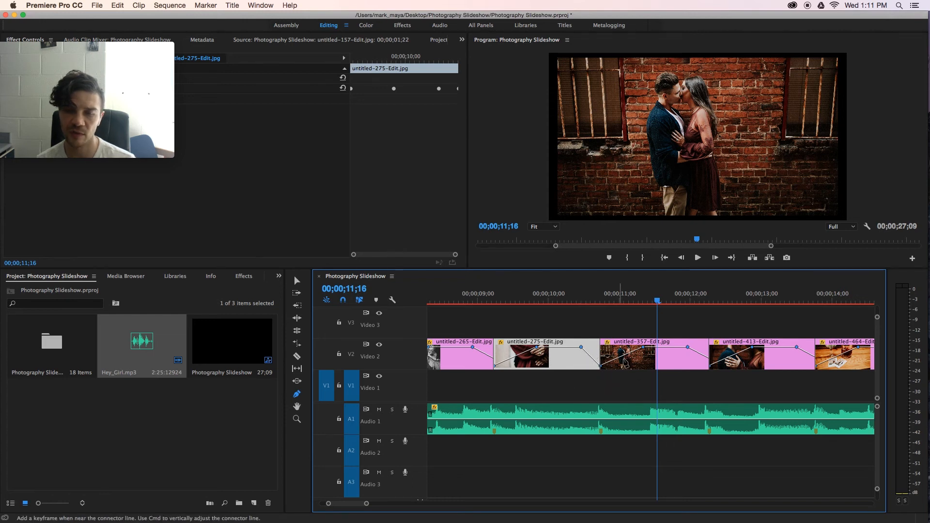
drag(704, 359, 706, 364)
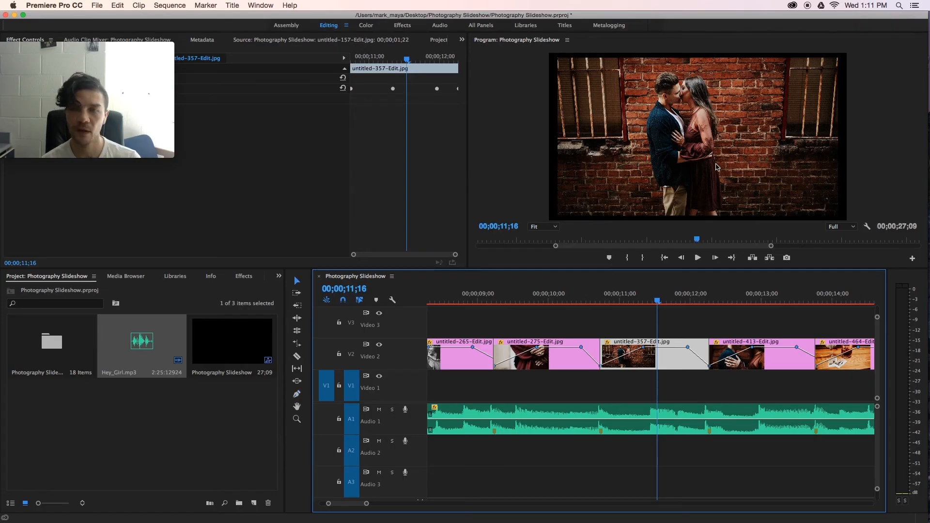
Play the slideshow from the sequence start to check the photo fades, stopping on untitled-208.
click(716, 166)
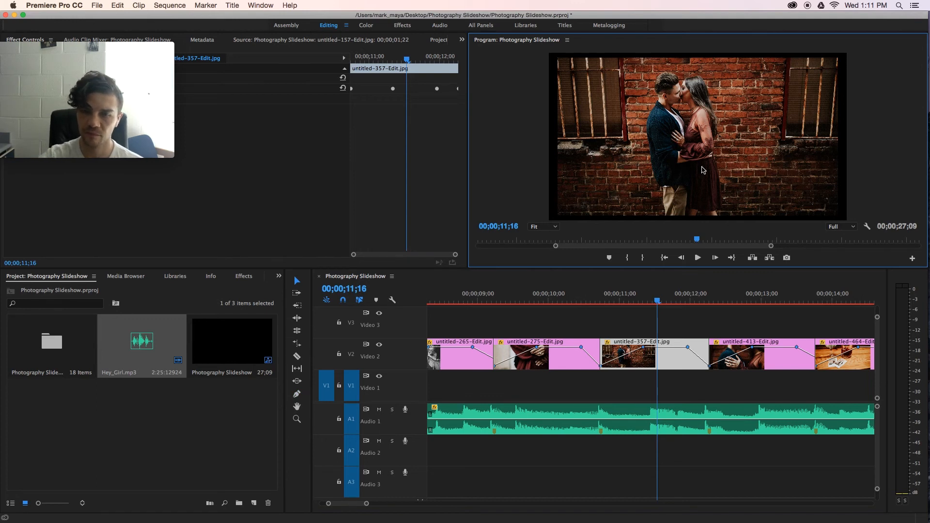
key(Home)
key(space)
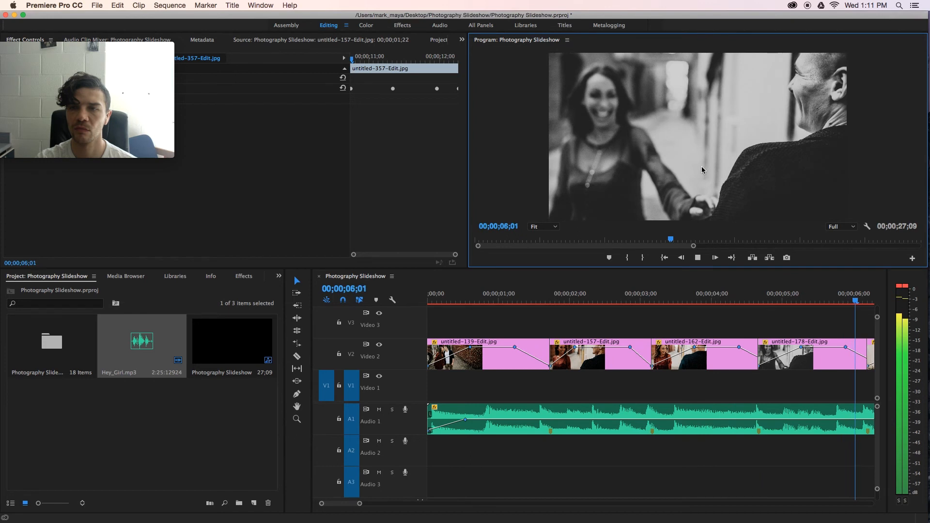
key(space)
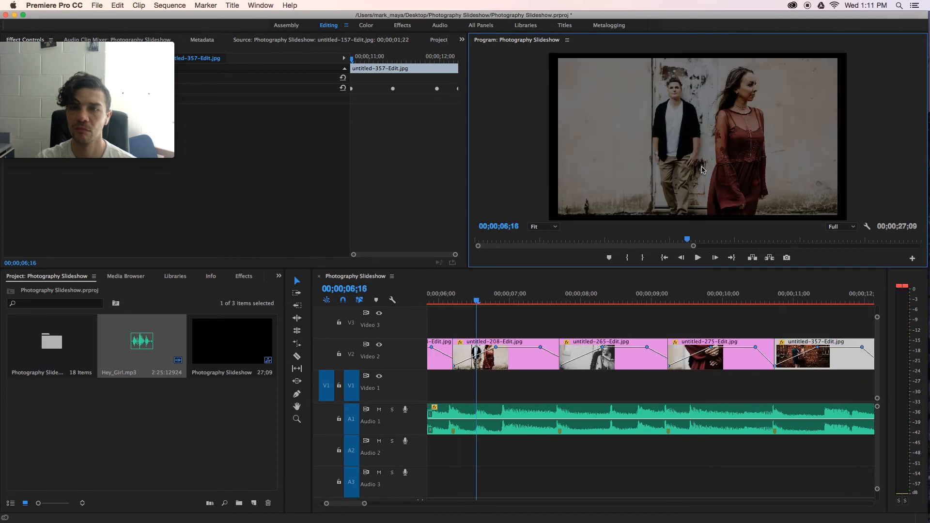
Resize the photo untitled-208 to fill the frame and play the slideshow onward to untitled-584.
click(522, 366)
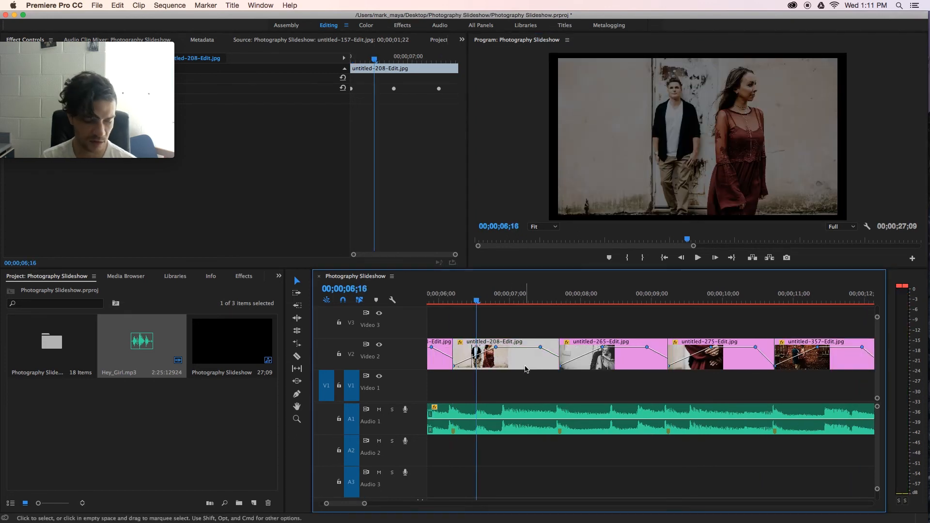
right_click(525, 371)
click(562, 411)
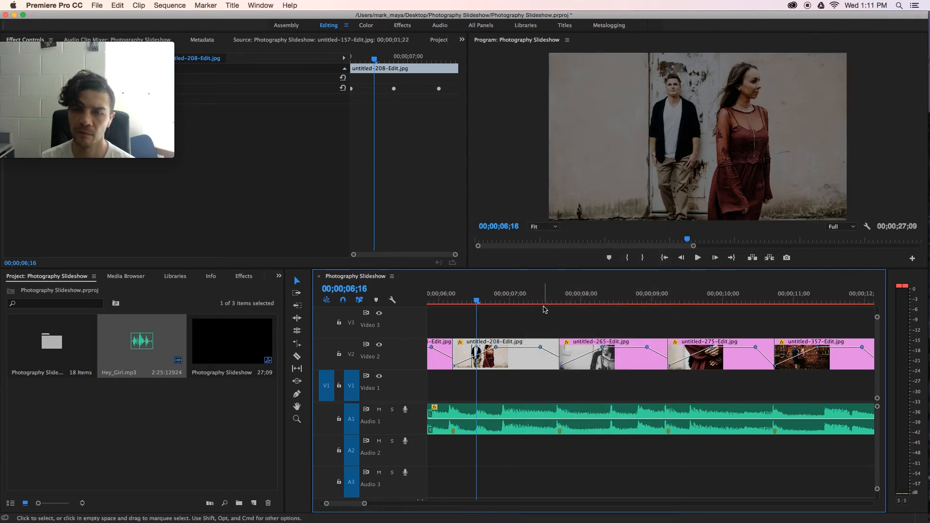
key(space)
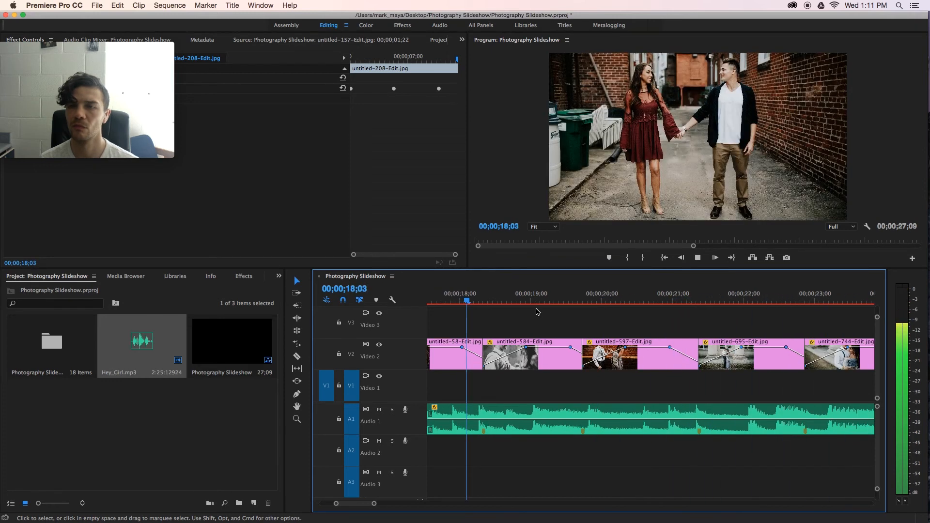
key(space)
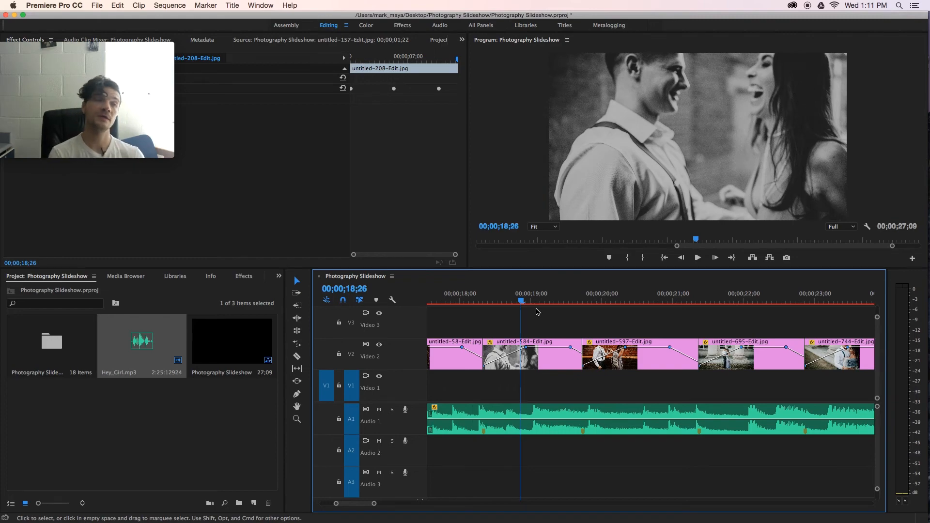